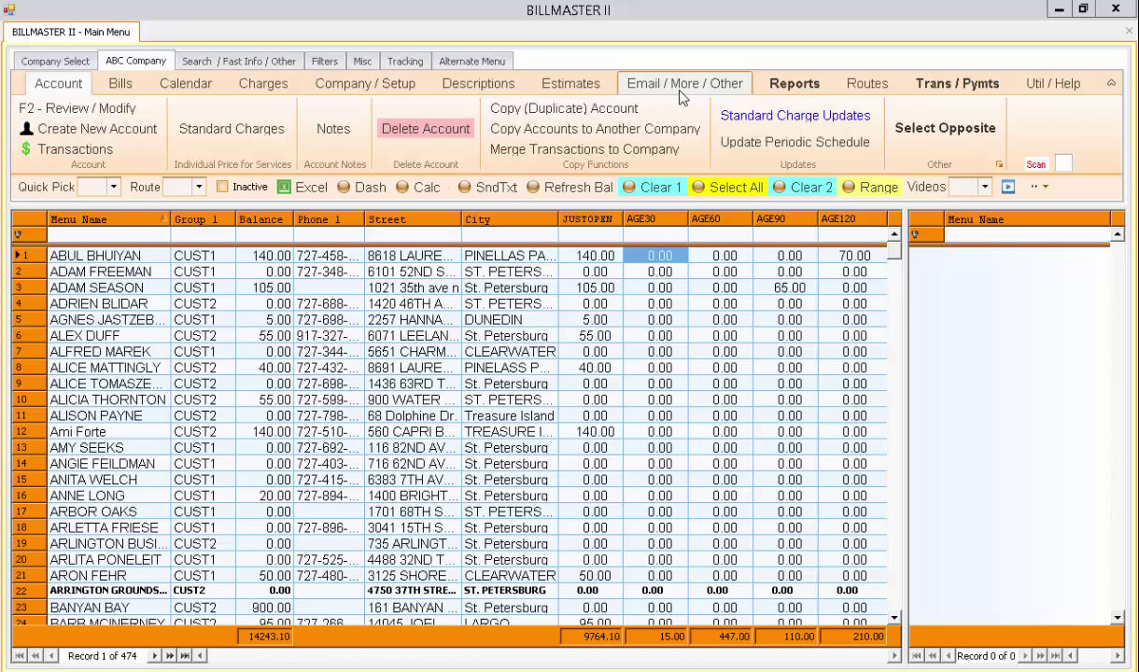
- Open the expense file creation dialog to check the existing expense files, and exit without adding one
{"action": "left_click", "coordinate": [682, 85]}
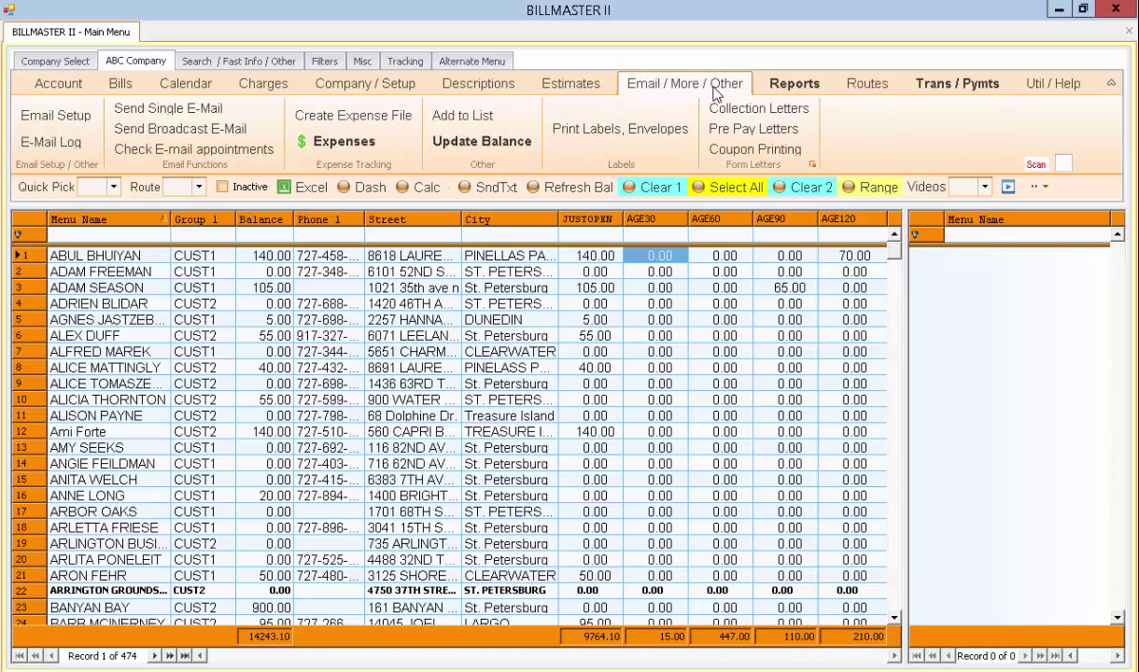
{"action": "left_click", "coordinate": [385, 122]}
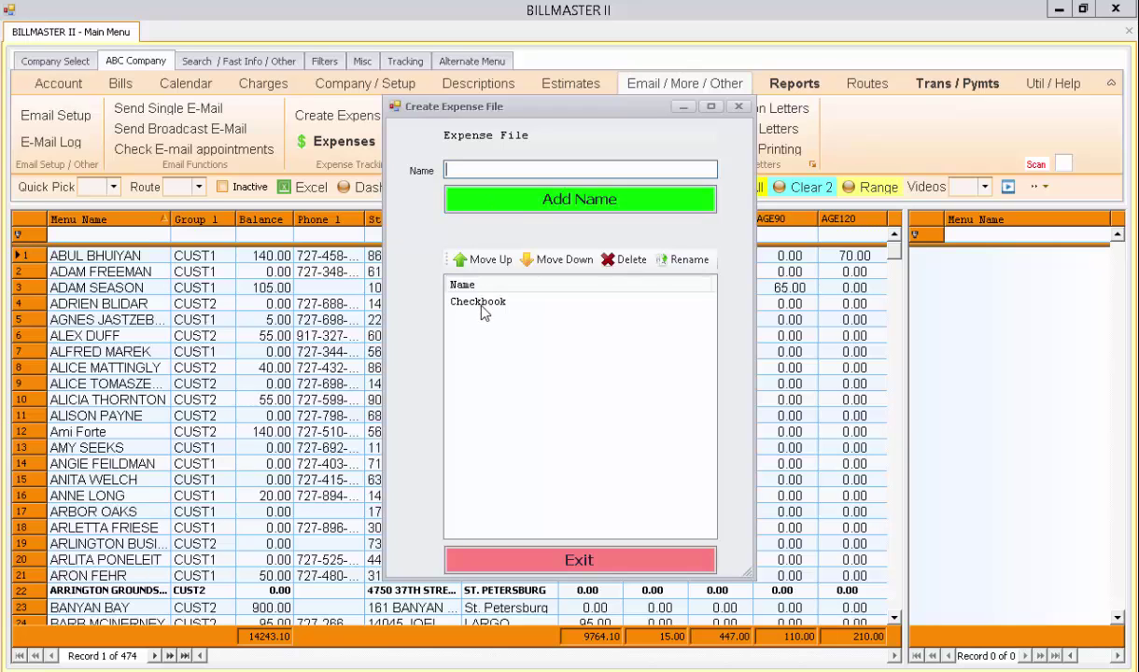
{"action": "left_click", "coordinate": [579, 560]}
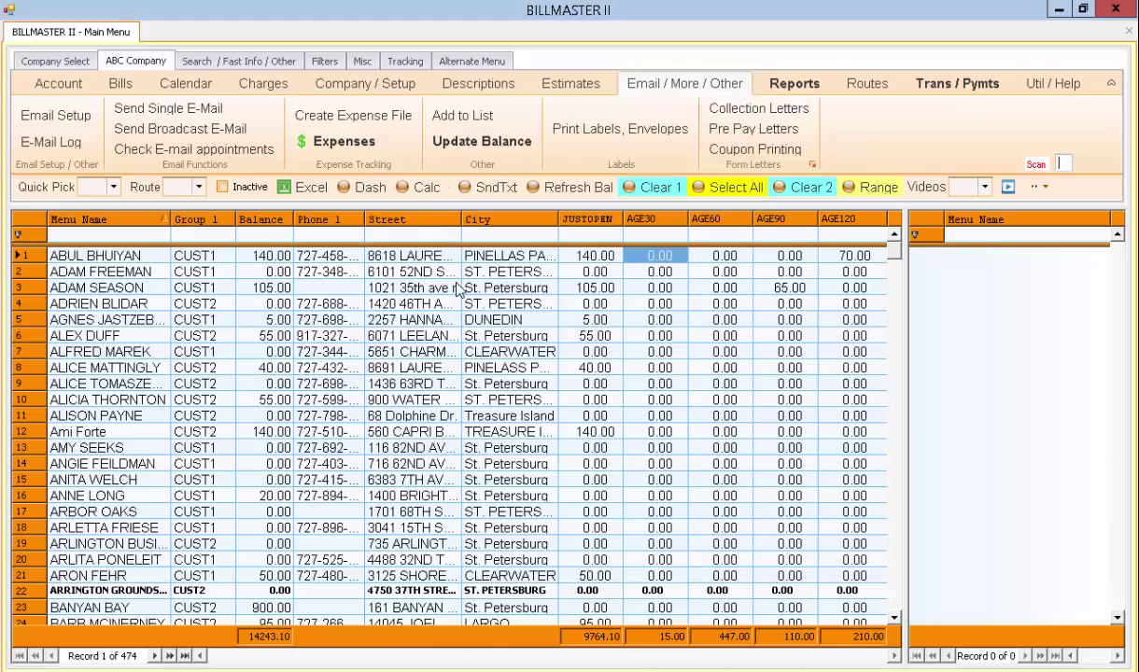
- Open the Checkbook expense file for expense tracking
{"action": "left_click", "coordinate": [348, 147]}
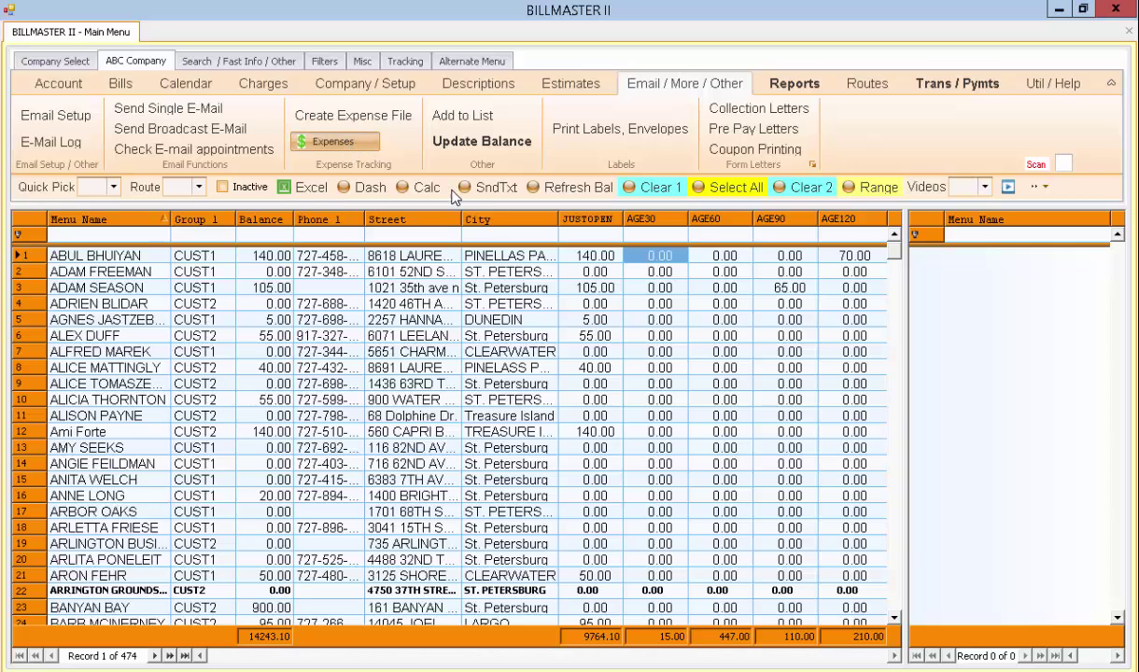
{"action": "left_click", "coordinate": [332, 149]}
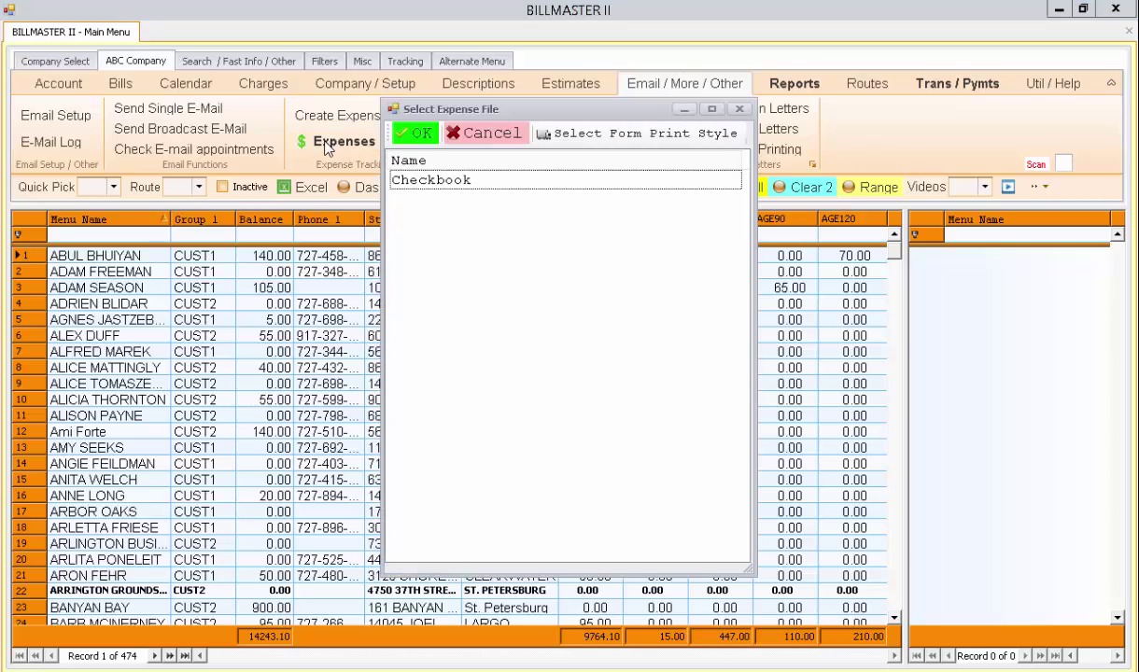
{"action": "double_click", "coordinate": [415, 183]}
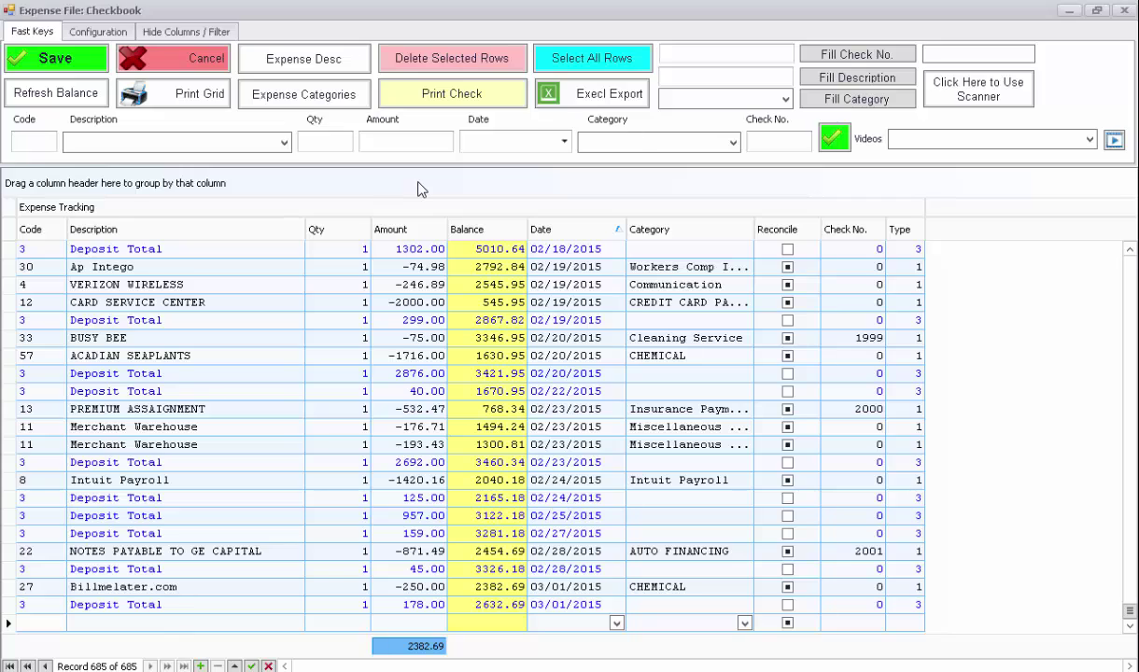
- Review the expense categories and their examples from the start of the list, and close them without changes
{"action": "left_click", "coordinate": [339, 102]}
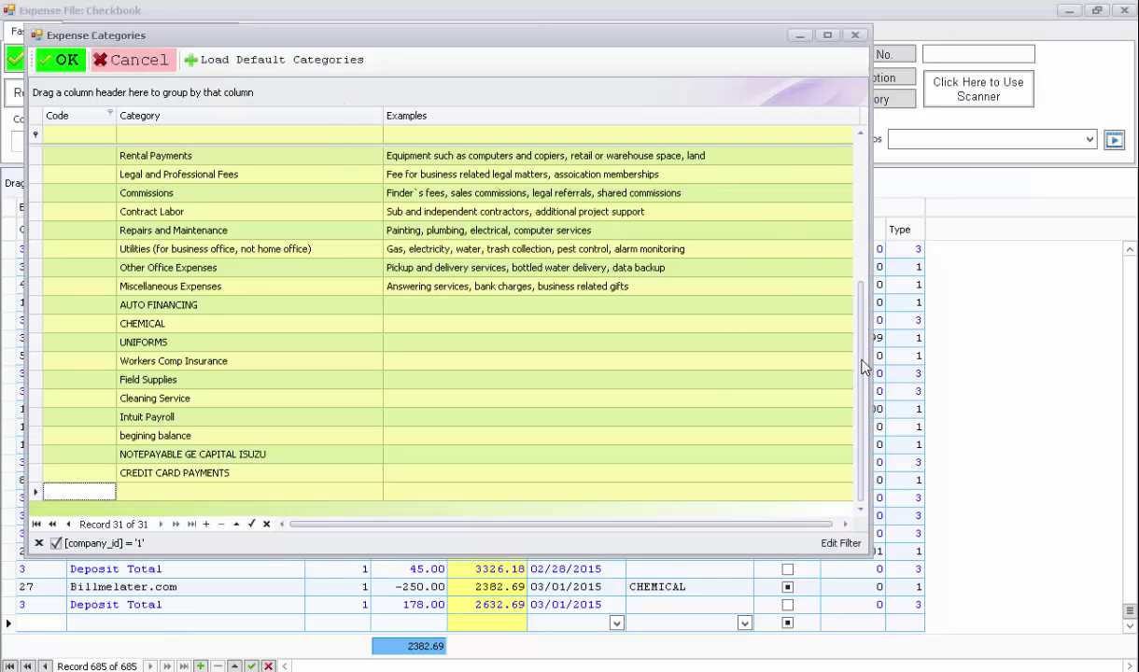
{"action": "left_click_drag", "start_coordinate": [863, 367], "coordinate": [852, 207]}
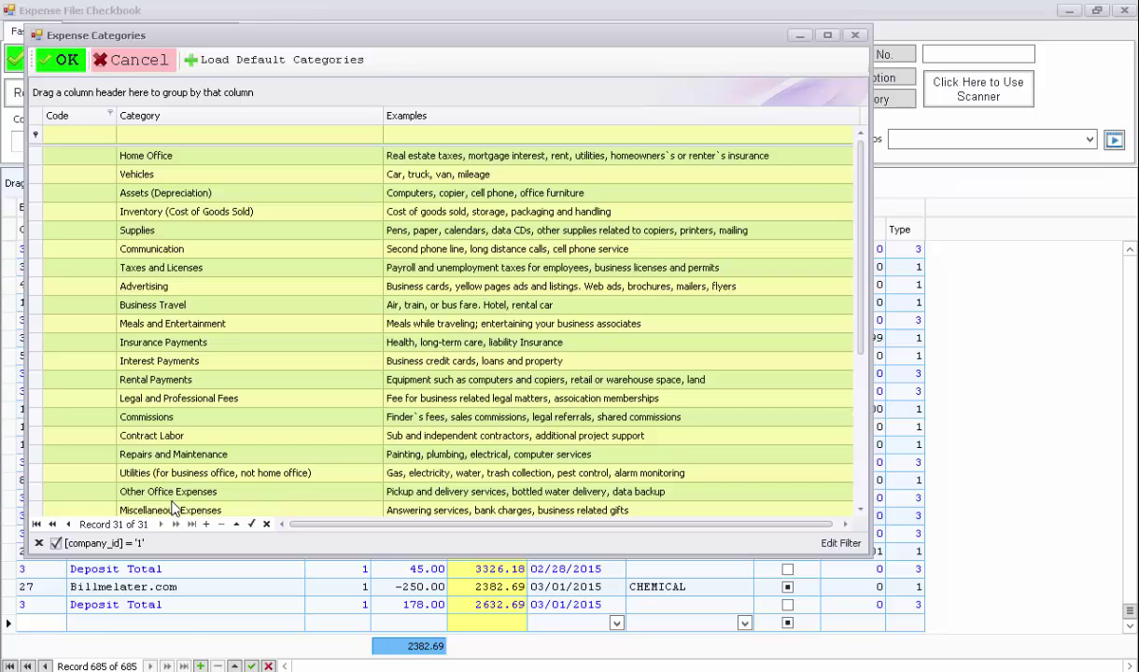
{"action": "left_click", "coordinate": [139, 62]}
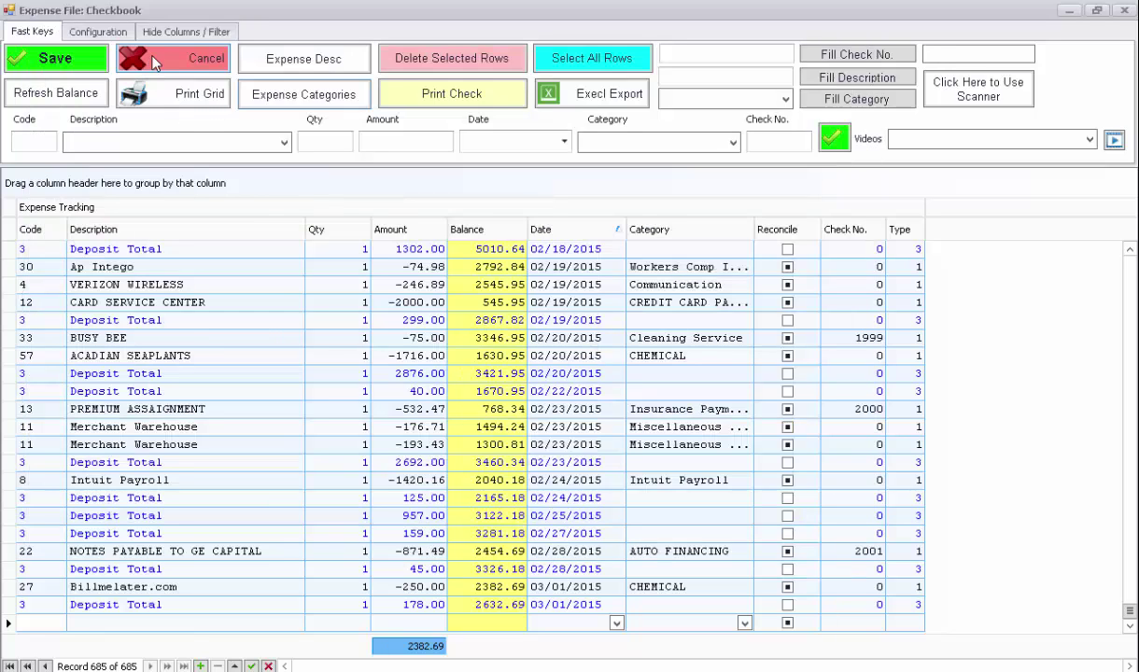
- Review the expense descriptions with their codes, amounts and assigned categories, and close the list without changes
{"action": "left_click", "coordinate": [293, 67]}
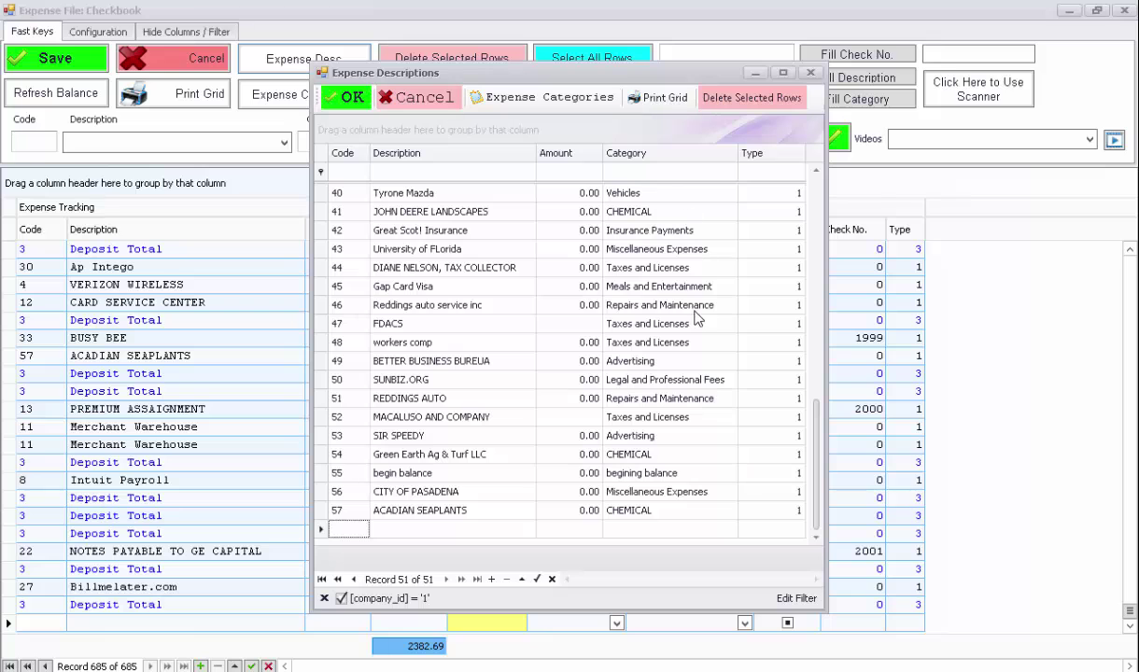
{"action": "left_click_drag", "start_coordinate": [821, 455], "coordinate": [814, 221]}
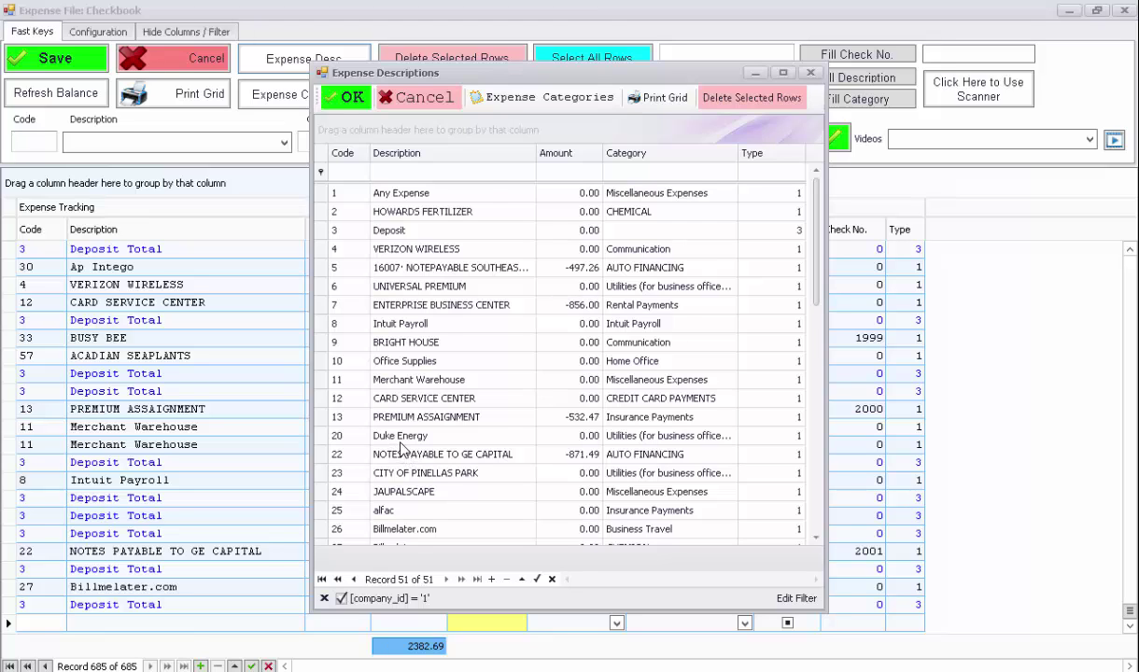
{"action": "scroll", "coordinate": [402, 449], "scroll_direction": "down", "scroll_amount": 1}
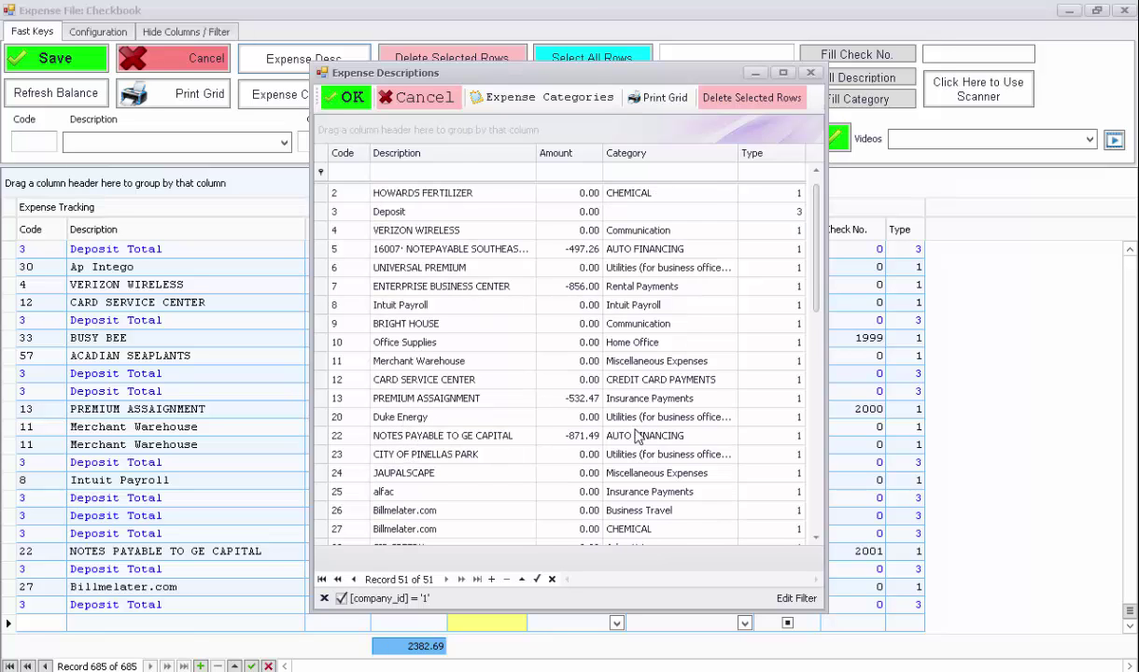
{"action": "left_click_drag", "start_coordinate": [815, 294], "coordinate": [815, 341]}
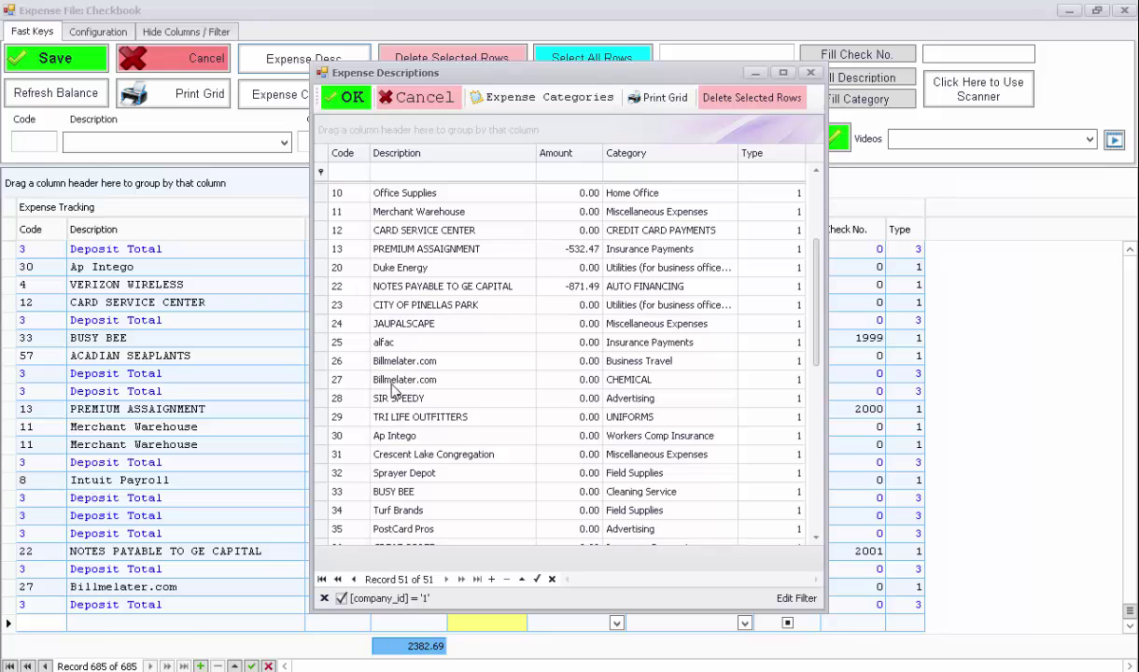
{"action": "left_click", "coordinate": [389, 94]}
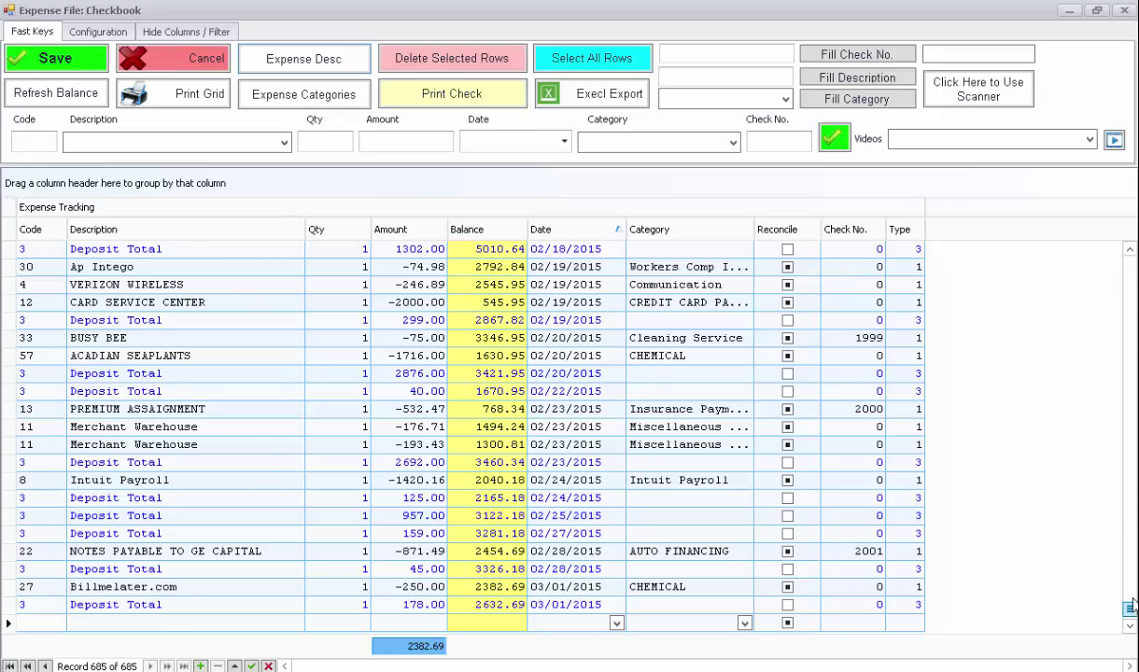
- Look through the Checkbook transactions back to the earliest entries, and close the expense file without saving
{"action": "left_click_drag", "start_coordinate": [1129, 602], "coordinate": [1128, 211]}
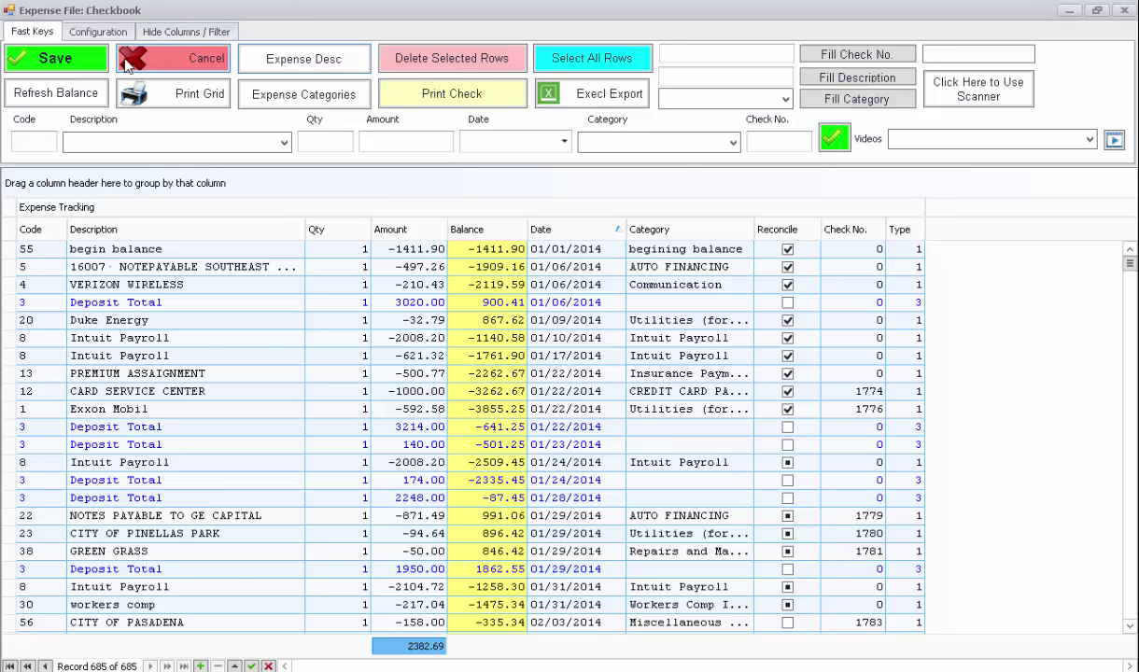
{"action": "left_click", "coordinate": [175, 64]}
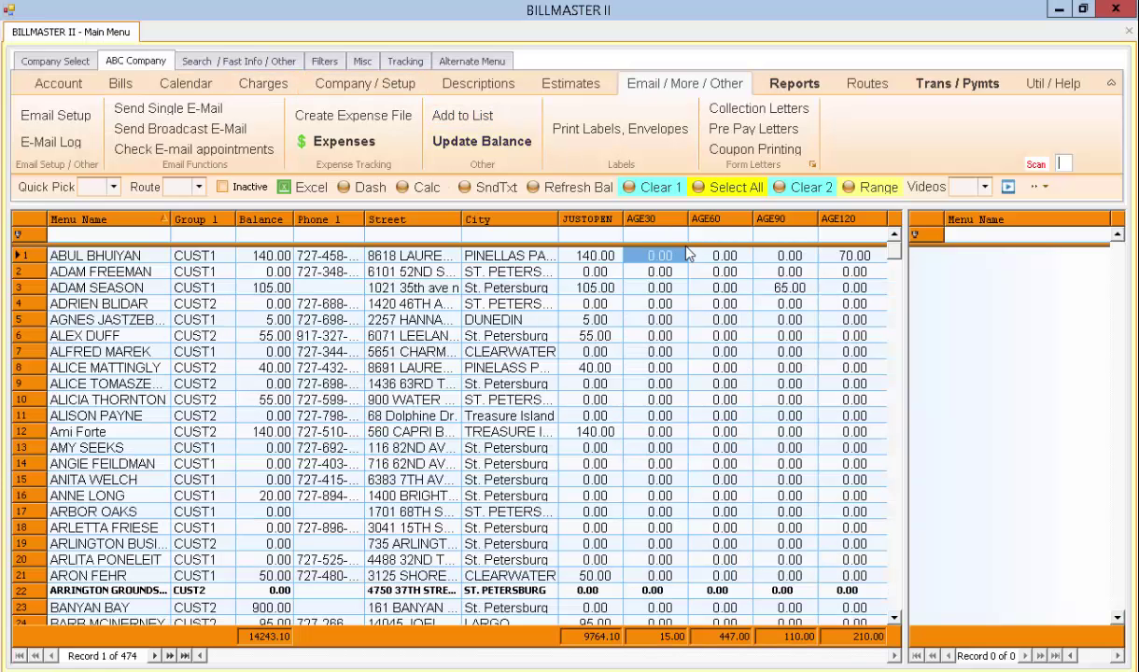
- Start a Profit/Loss/Expense report for the Checkbook file covering 1/1/2015 to 12/31/2015
{"action": "left_click", "coordinate": [795, 84]}
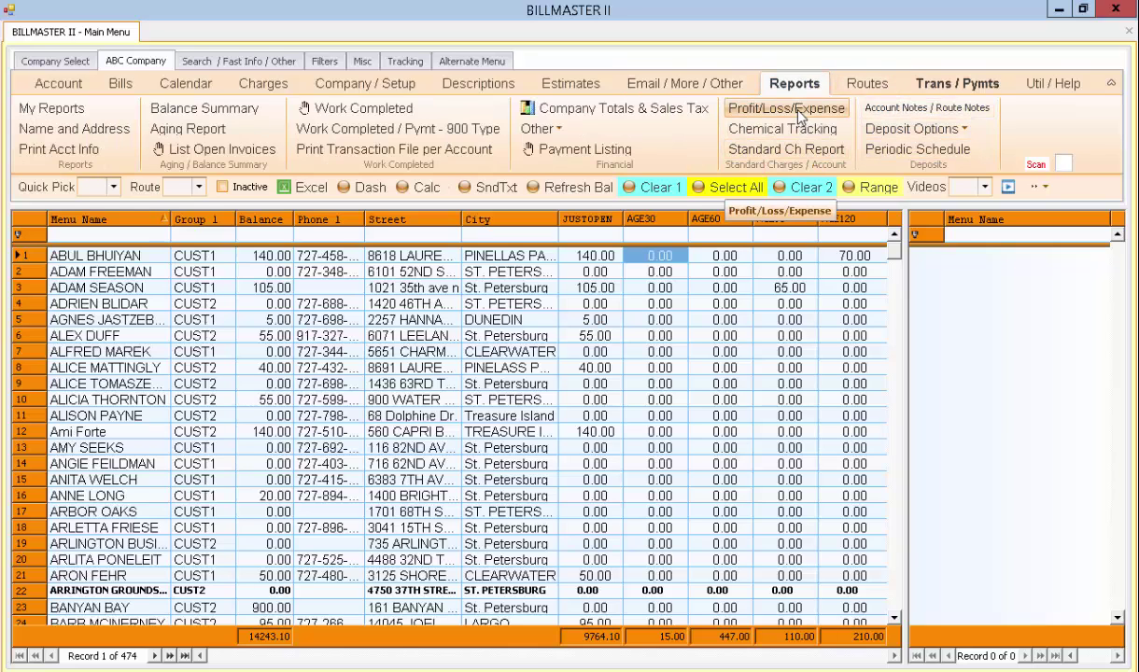
{"action": "left_click", "coordinate": [799, 112]}
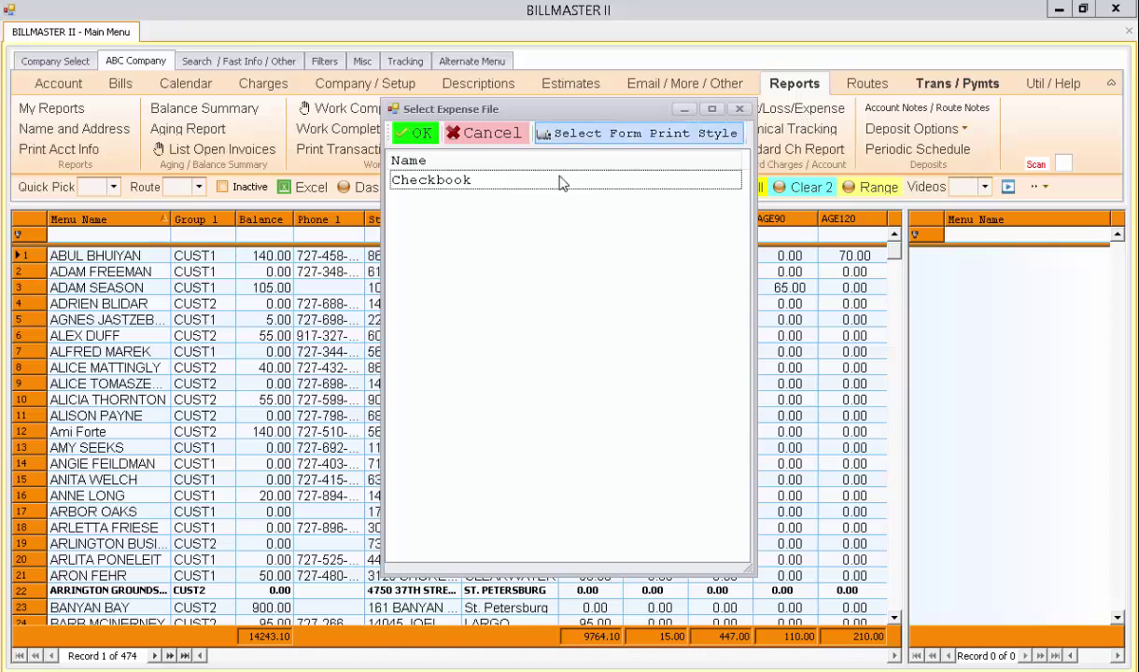
{"action": "double_click", "coordinate": [521, 181]}
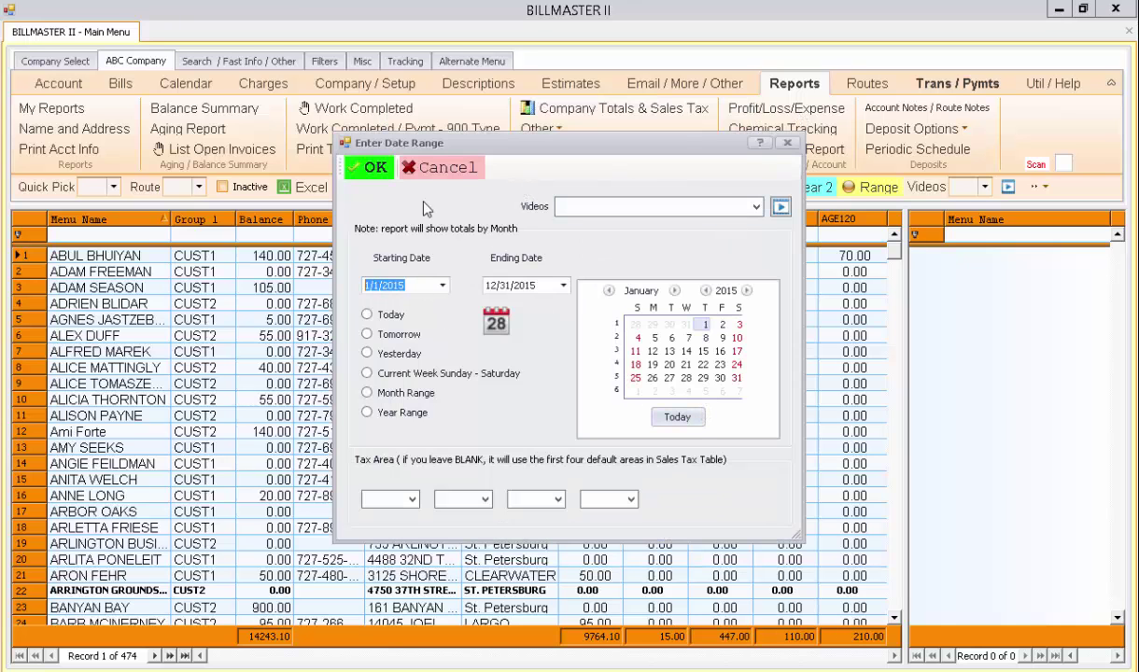
{"action": "left_click", "coordinate": [370, 170]}
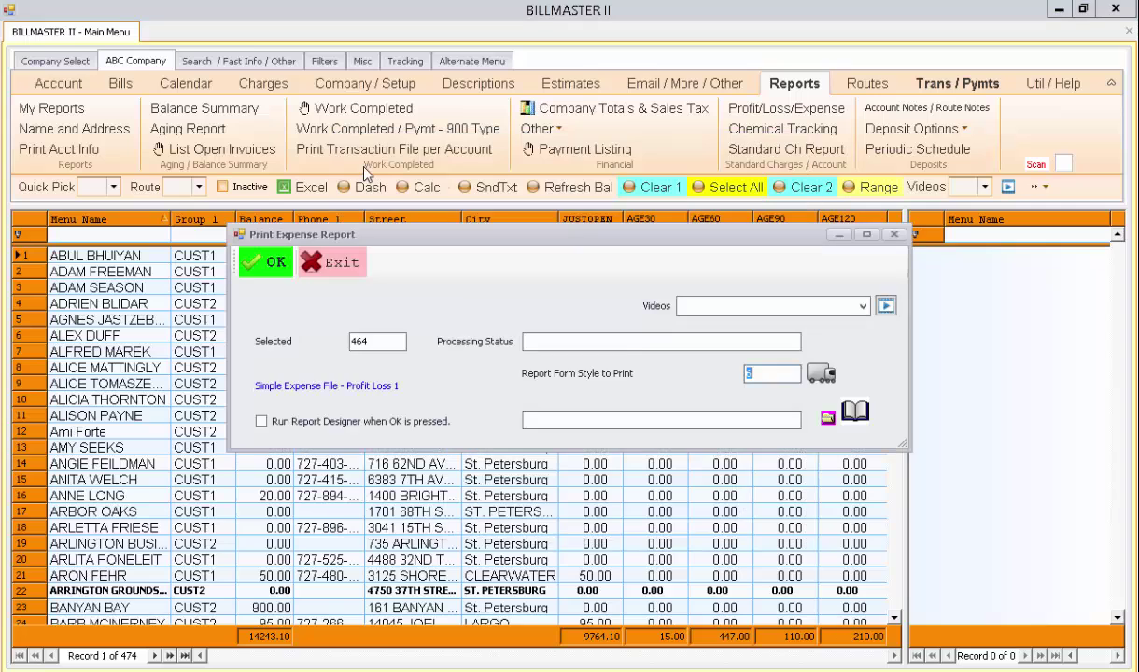
- Preview the report in the Simple Expense File - Profit Loss 1 form style, and close it after reviewing the totals
{"action": "left_click", "coordinate": [821, 374]}
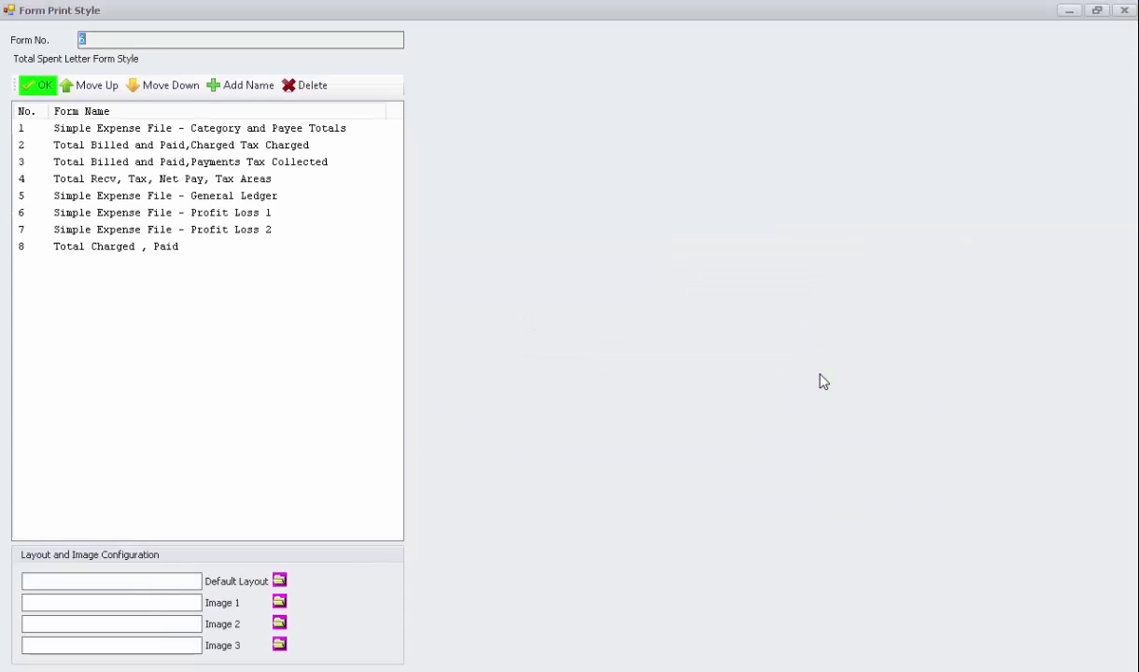
{"action": "left_click", "coordinate": [131, 215]}
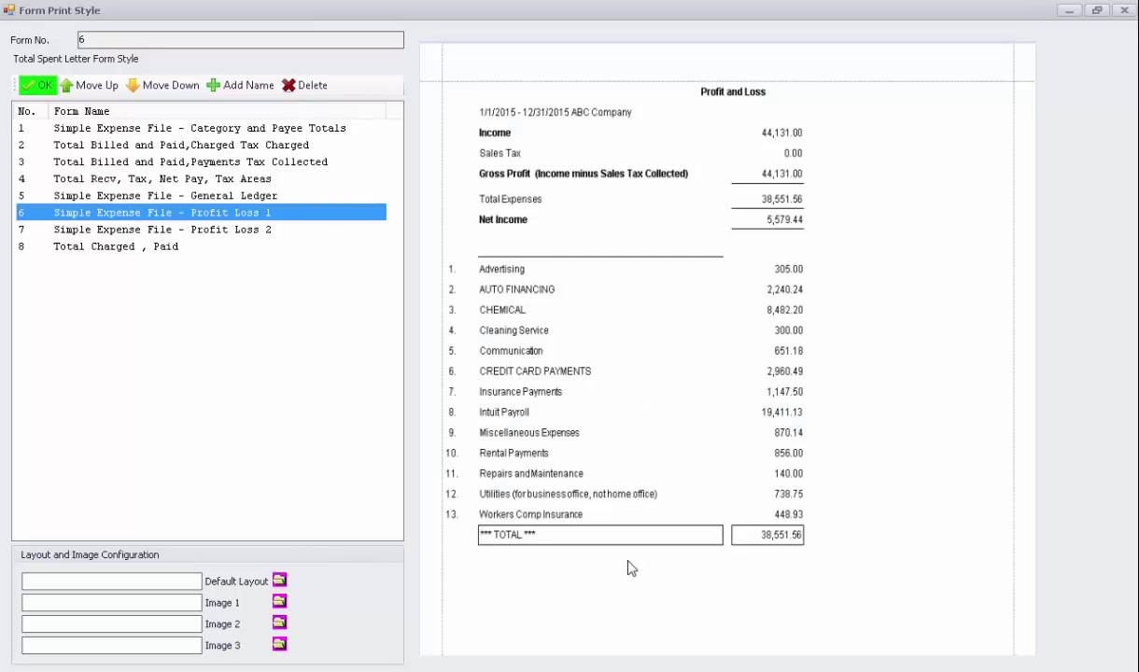
{"action": "left_click", "coordinate": [37, 85]}
{"action": "left_click", "coordinate": [267, 264]}
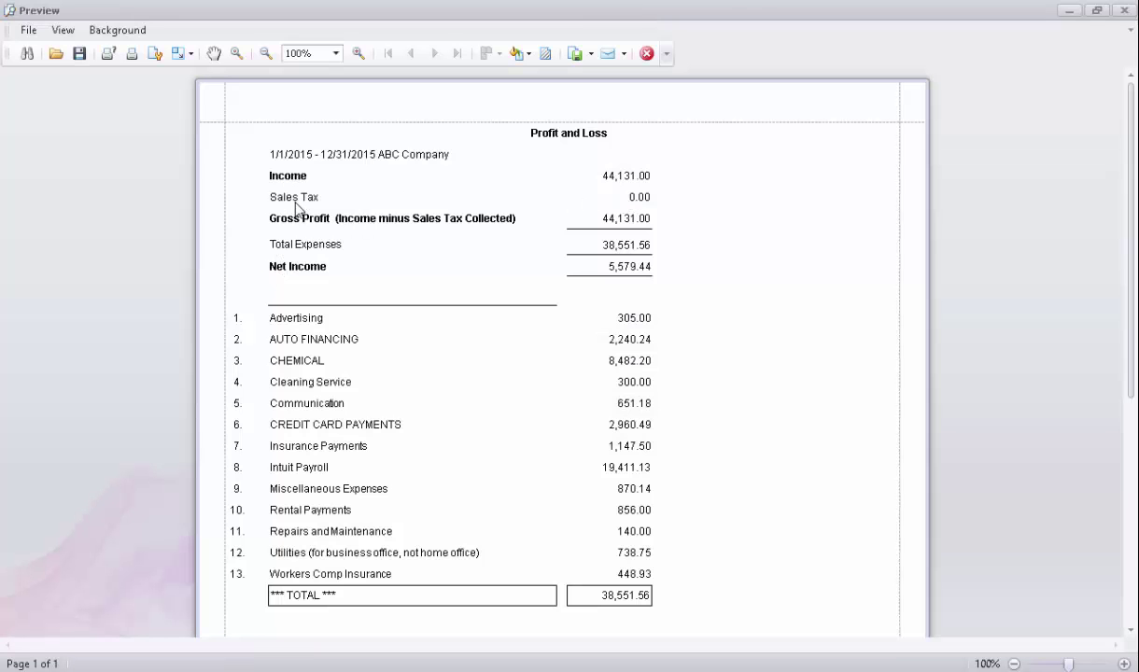
{"action": "scroll", "coordinate": [565, 285], "scroll_direction": "down", "scroll_amount": 1}
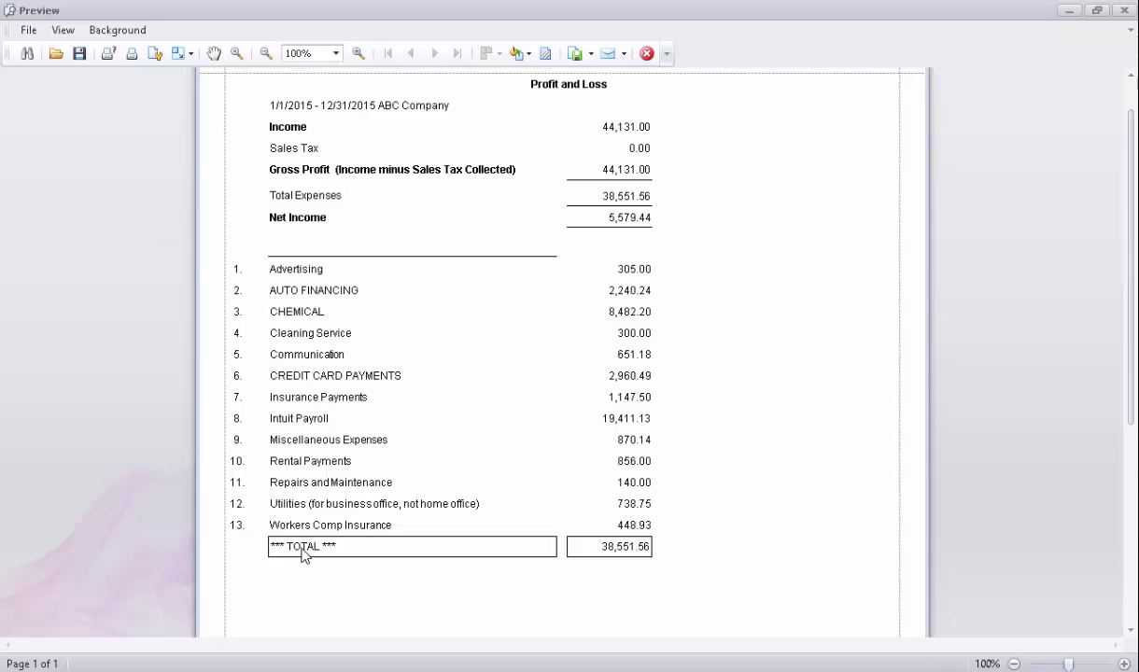
{"action": "left_click", "coordinate": [647, 54]}
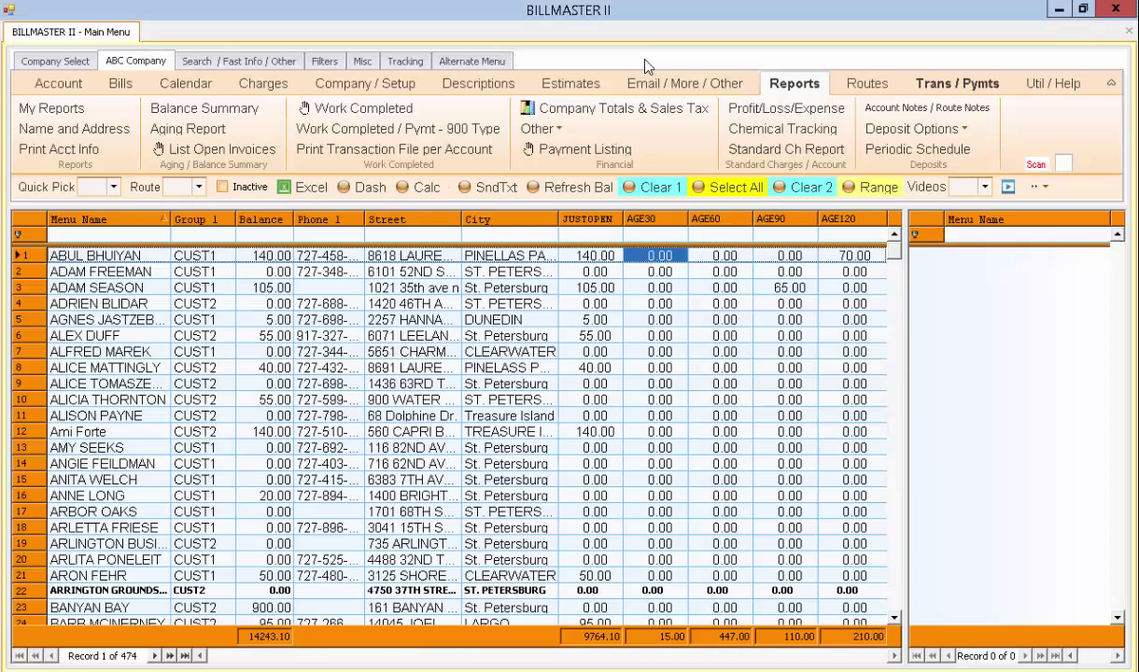
- Preview the Checkbook expense report for 1/1/2015 to 12/31/2015 in the Simple Expense File - Category and Payee Totals form style
{"action": "left_click", "coordinate": [779, 109]}
{"action": "double_click", "coordinate": [535, 186]}
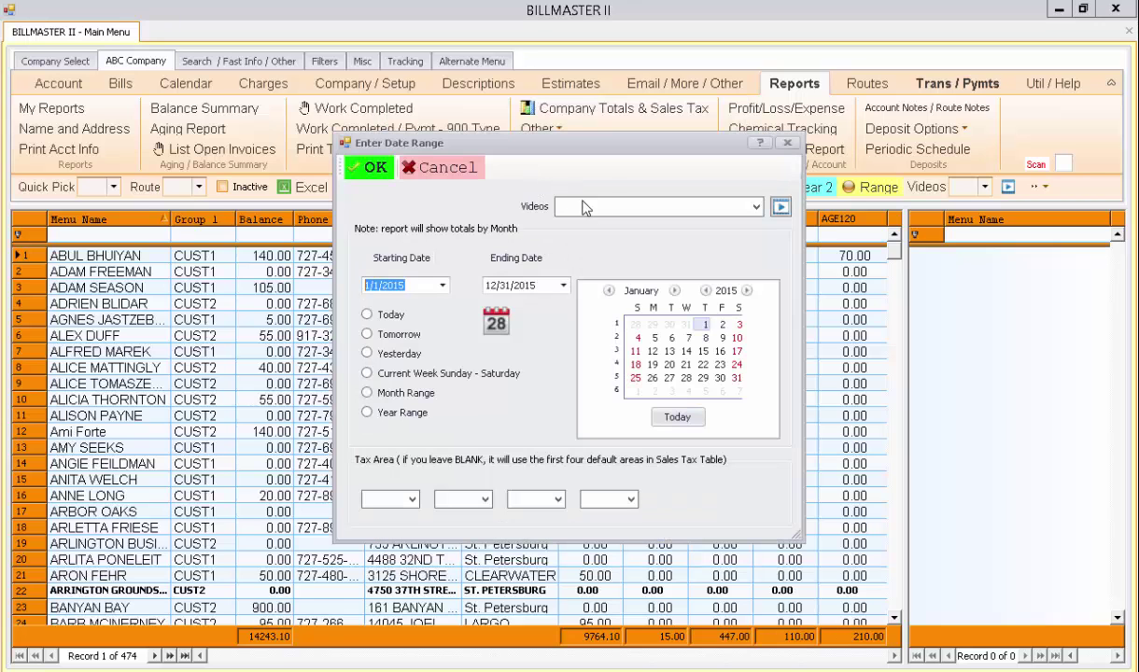
{"action": "key", "text": "Return"}
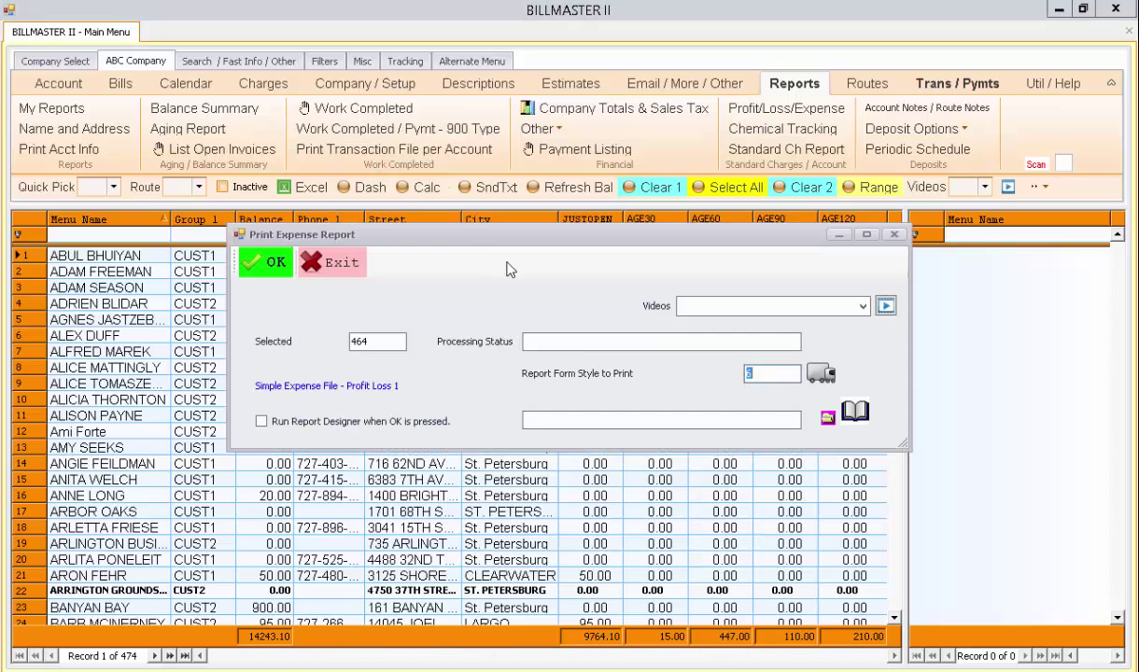
{"action": "left_click", "coordinate": [812, 371]}
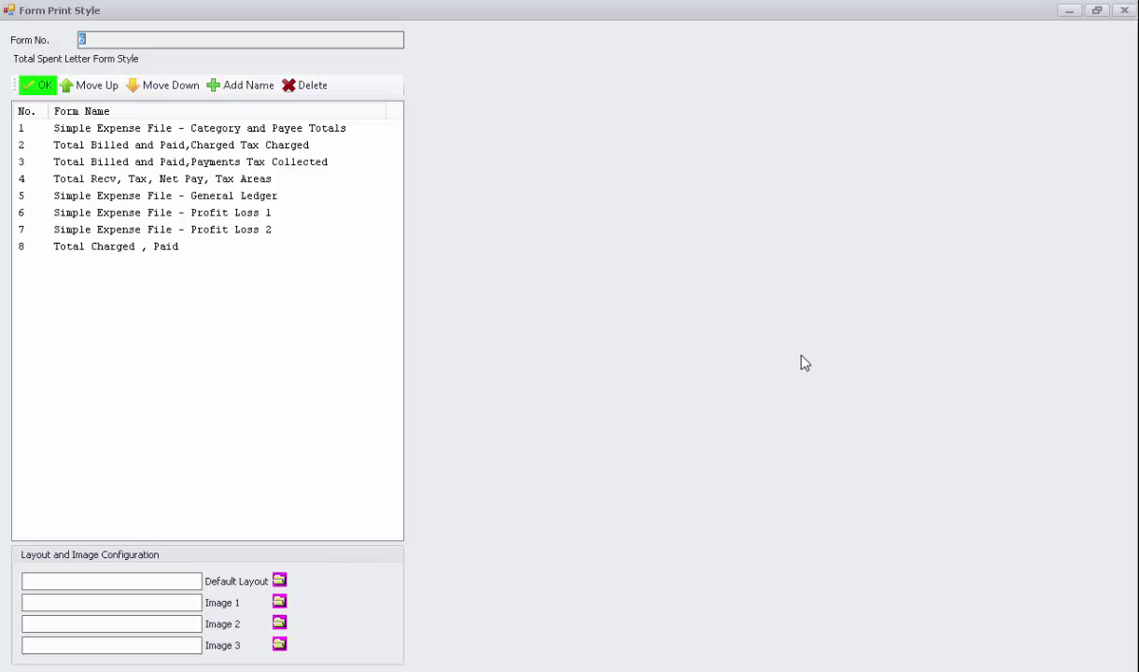
{"action": "left_click", "coordinate": [332, 137]}
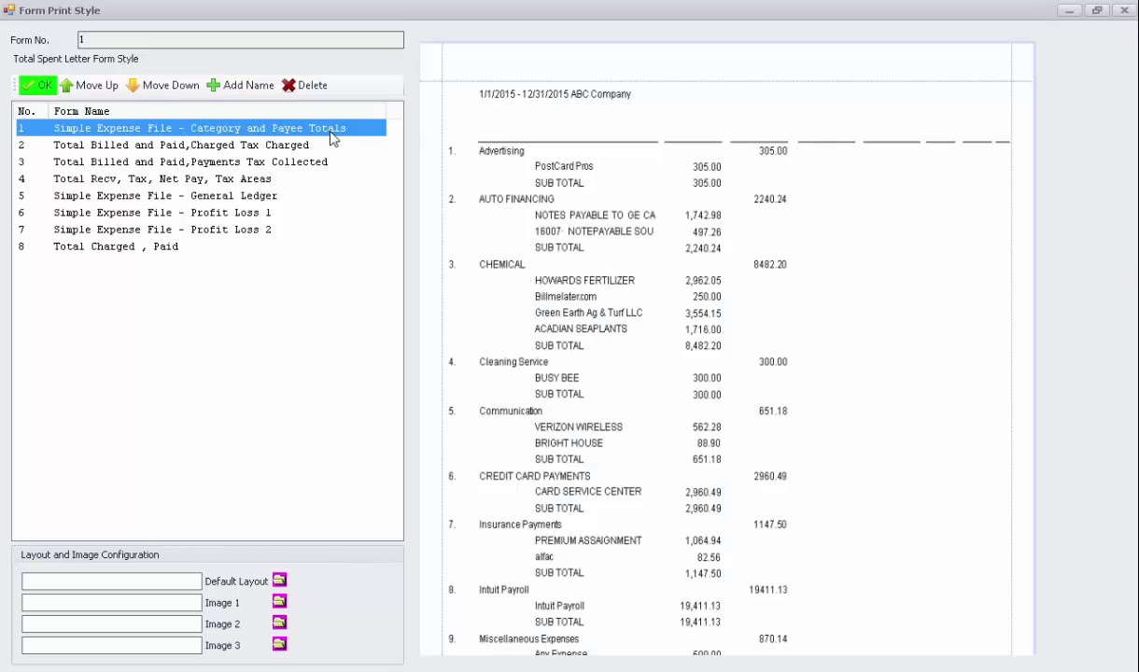
{"action": "double_click", "coordinate": [95, 129]}
{"action": "left_click", "coordinate": [272, 262]}
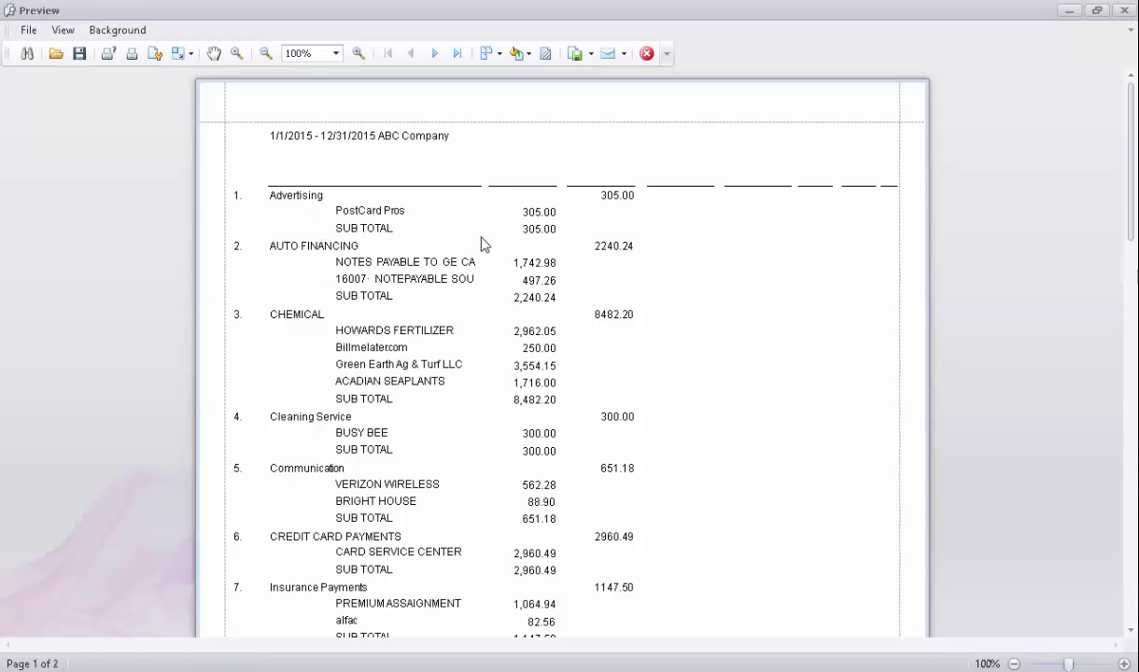
- Examine the payee subtotals in each category through to the grand total, and close the report preview
{"action": "scroll", "coordinate": [439, 260], "scroll_direction": "down", "scroll_amount": 2}
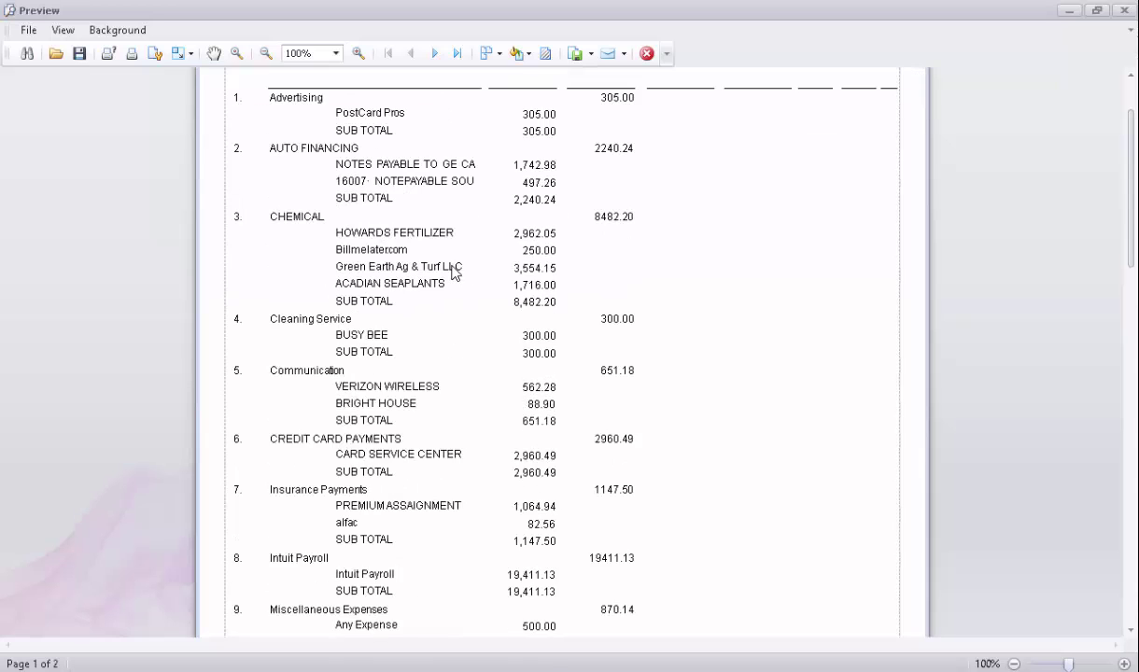
{"action": "scroll", "coordinate": [419, 245], "scroll_direction": "down", "scroll_amount": 7}
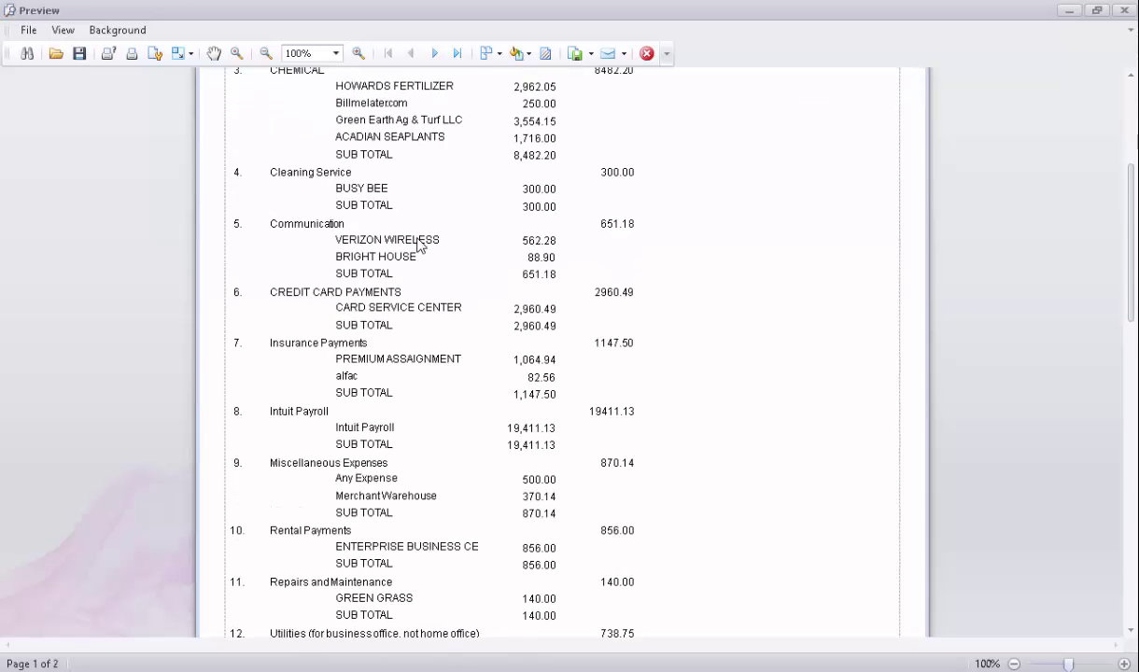
{"action": "scroll", "coordinate": [420, 245], "scroll_direction": "down", "scroll_amount": 7}
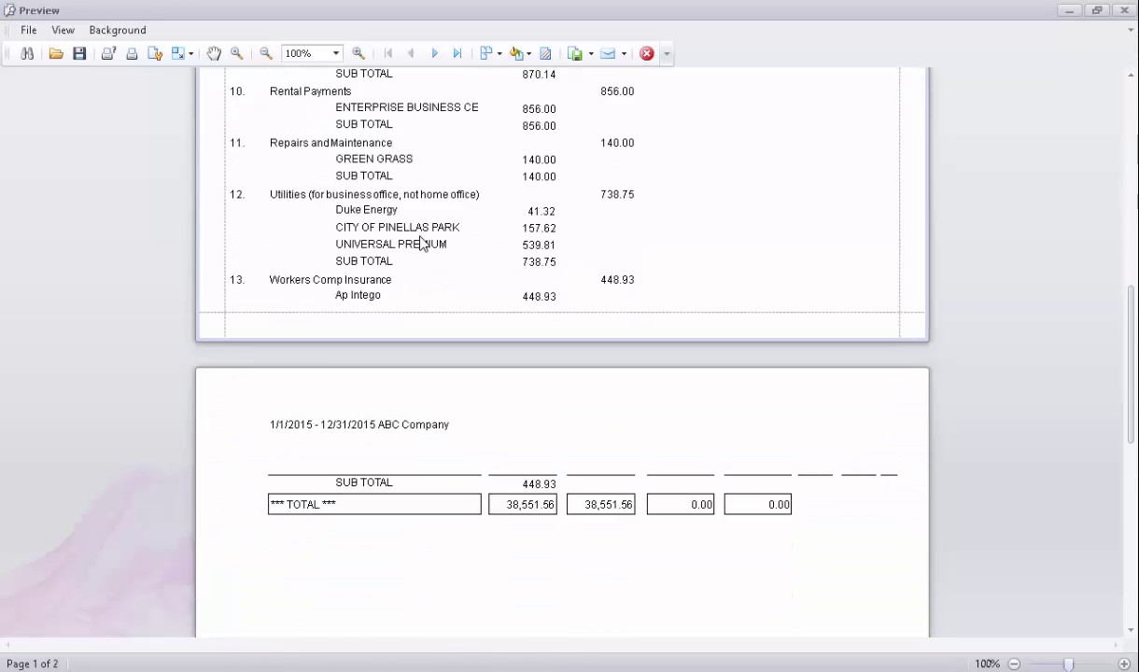
{"action": "left_click", "coordinate": [646, 54]}
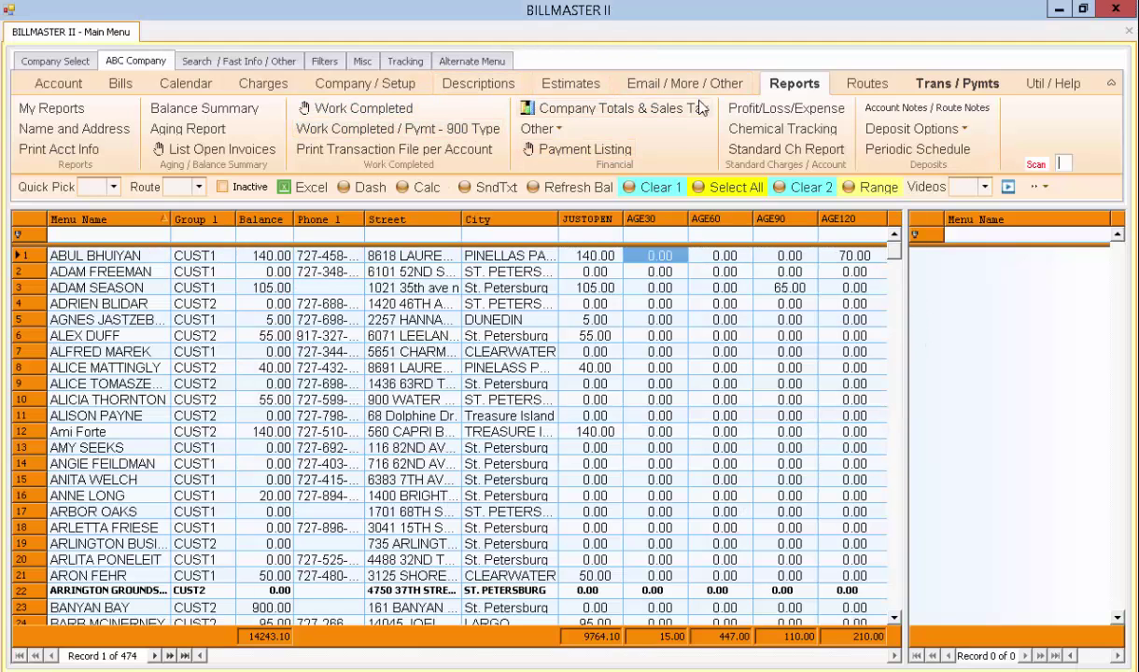
- Open the Checkbook expense file from the expense tracking functions
{"action": "left_click", "coordinate": [651, 88]}
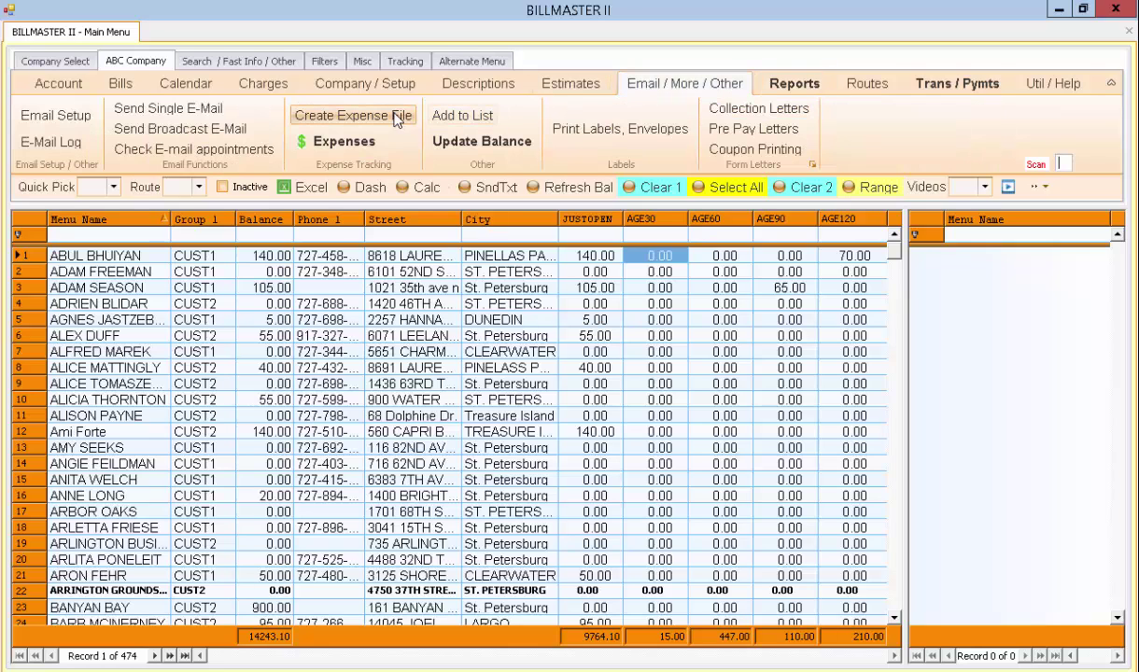
{"action": "left_click", "coordinate": [362, 143]}
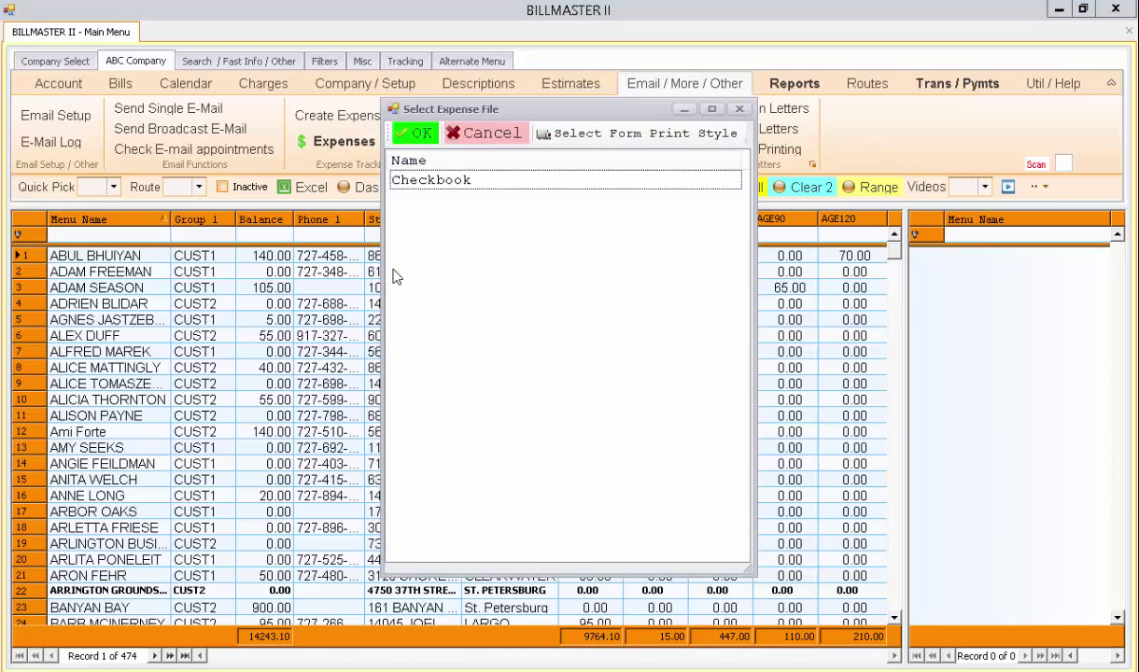
{"action": "double_click", "coordinate": [444, 186]}
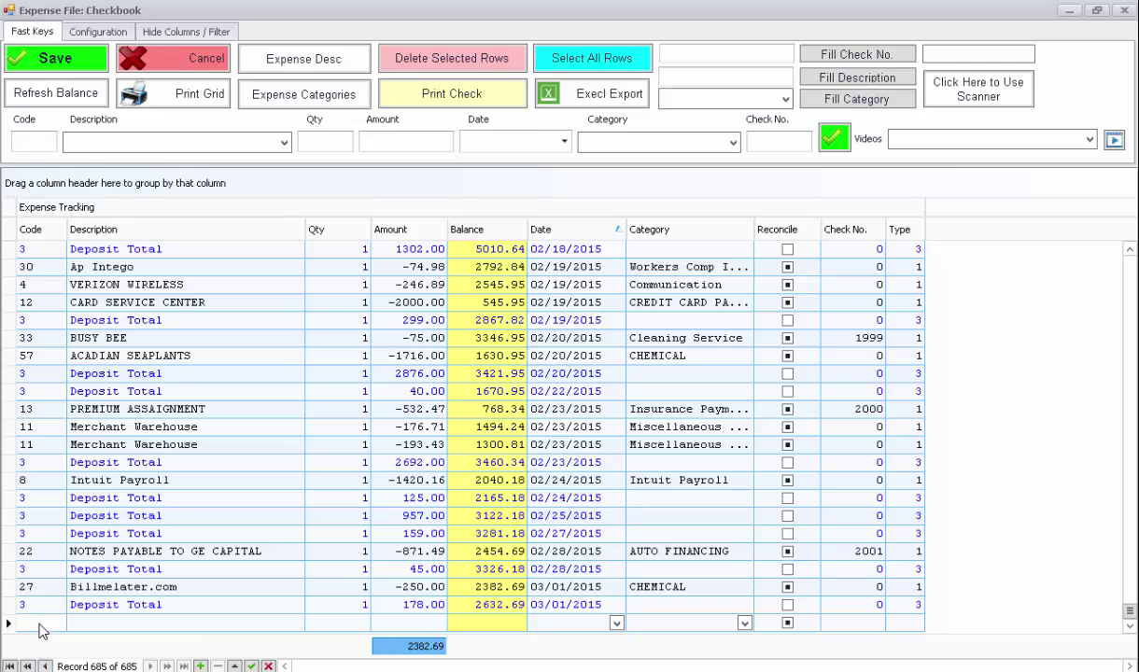
- Add an expense row with code 4 for VERIZON WIRELESS and an amount of 100, keeping the other defaults, and close the expense file
{"action": "left_click", "coordinate": [41, 626]}
{"action": "type", "text": "4"}
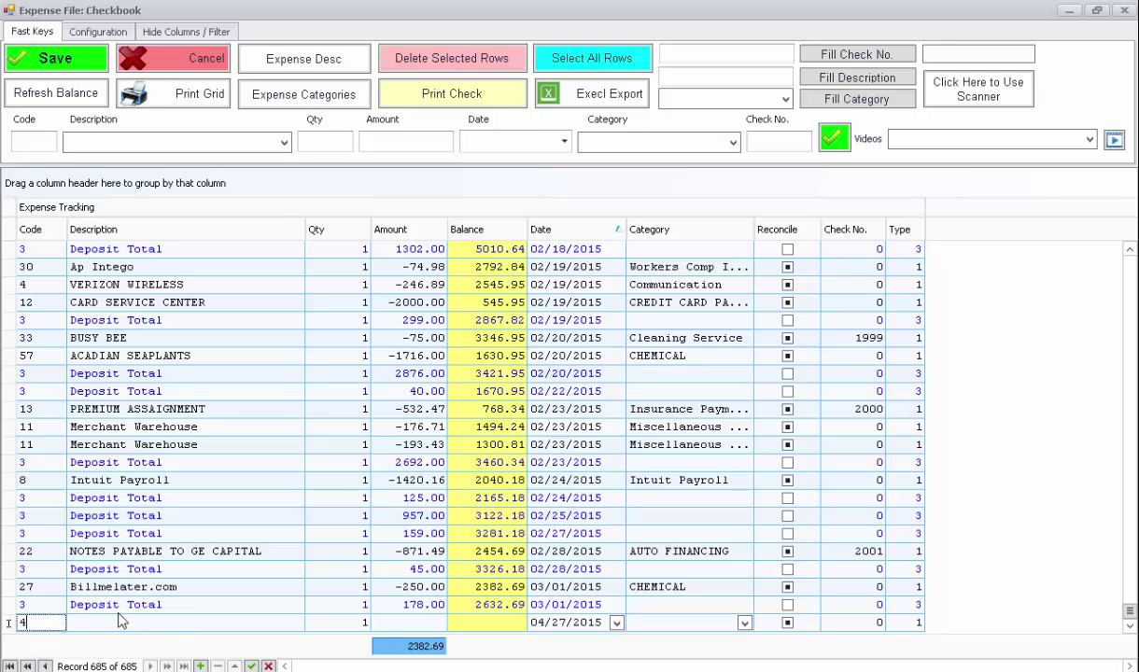
{"action": "key", "text": "Tab"}
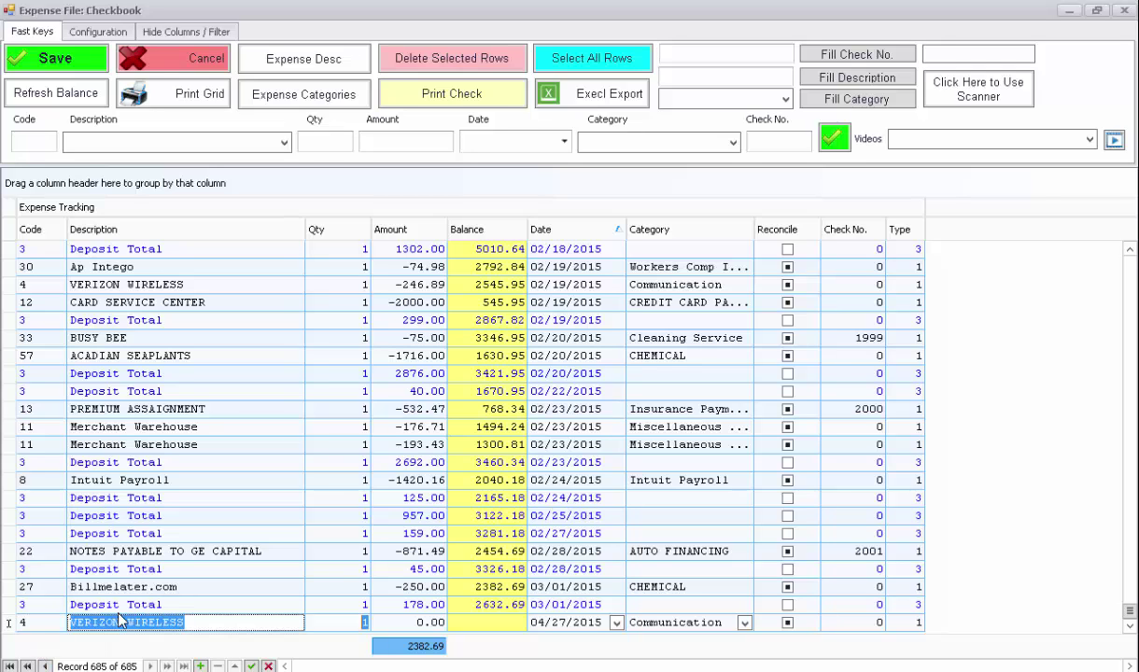
{"action": "key", "text": "Tab"}
{"action": "key", "text": "Tab"}
{"action": "type", "text": "12"}
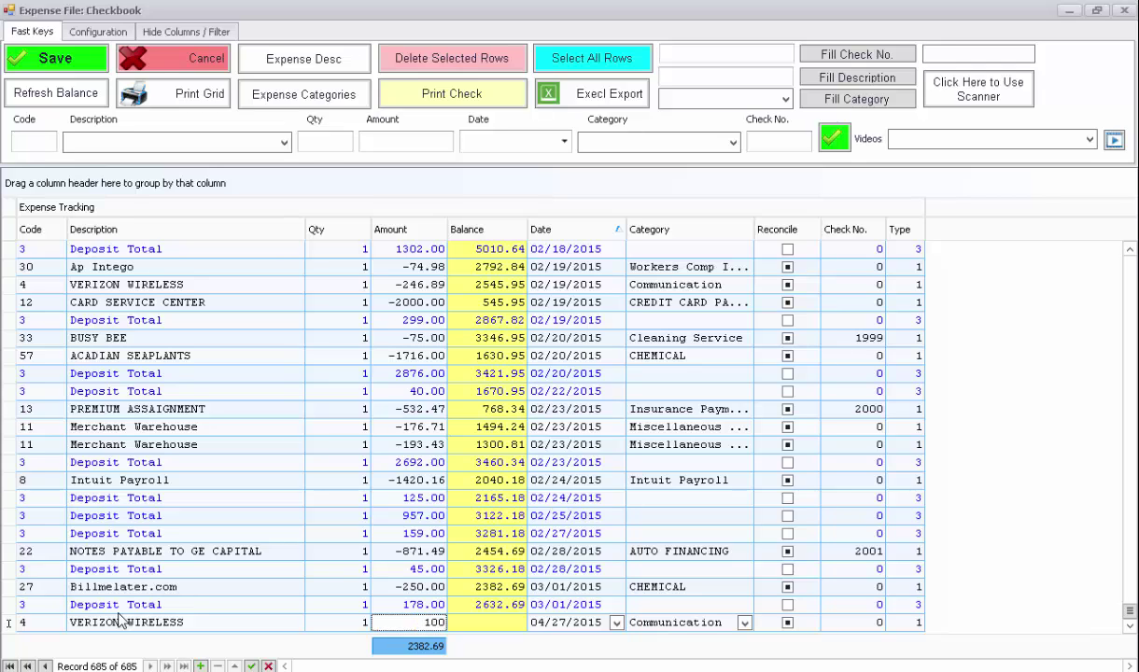
{"action": "key", "text": "Tab"}
{"action": "key", "text": "Tab"}
{"action": "key", "text": "Tab"}
{"action": "key", "text": "Tab"}
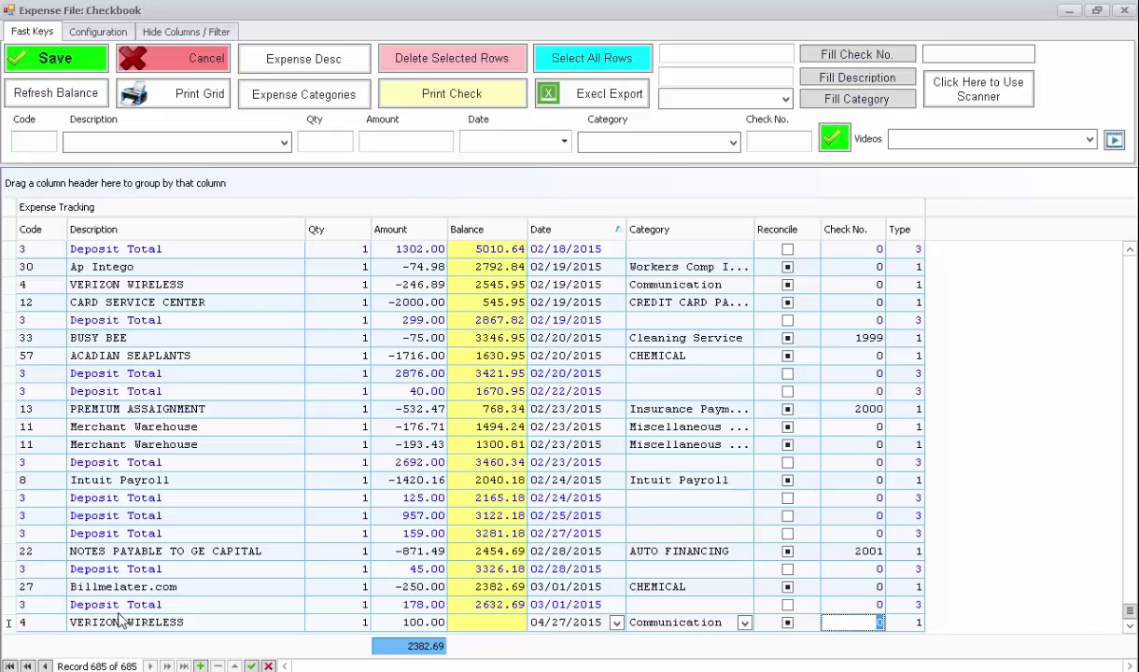
{"action": "key", "text": "Return"}
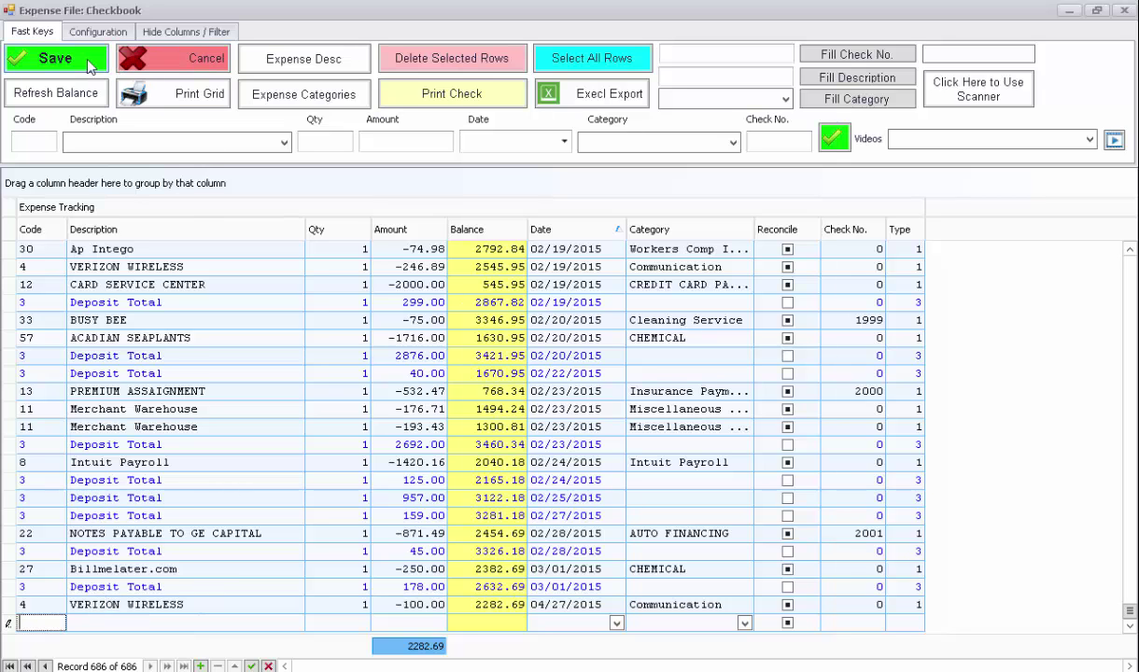
{"action": "left_click", "coordinate": [163, 61]}
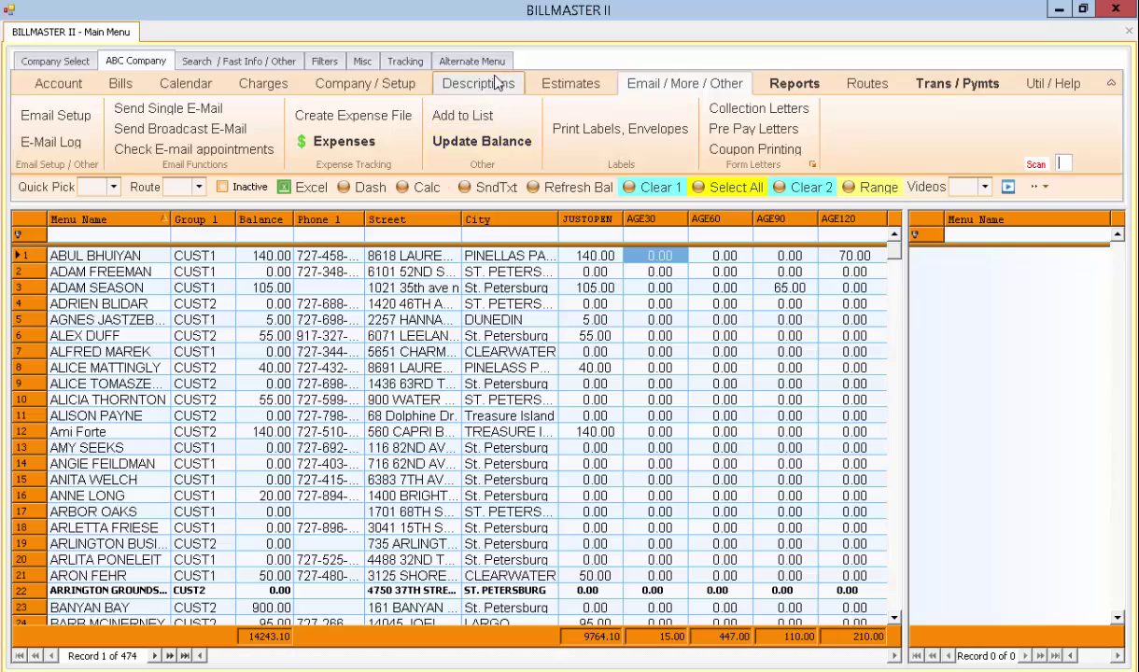
- Reopen the Checkbook expense file, review the payment link and default file options in its Expense Settings, and exit the settings
{"action": "left_click", "coordinate": [341, 141]}
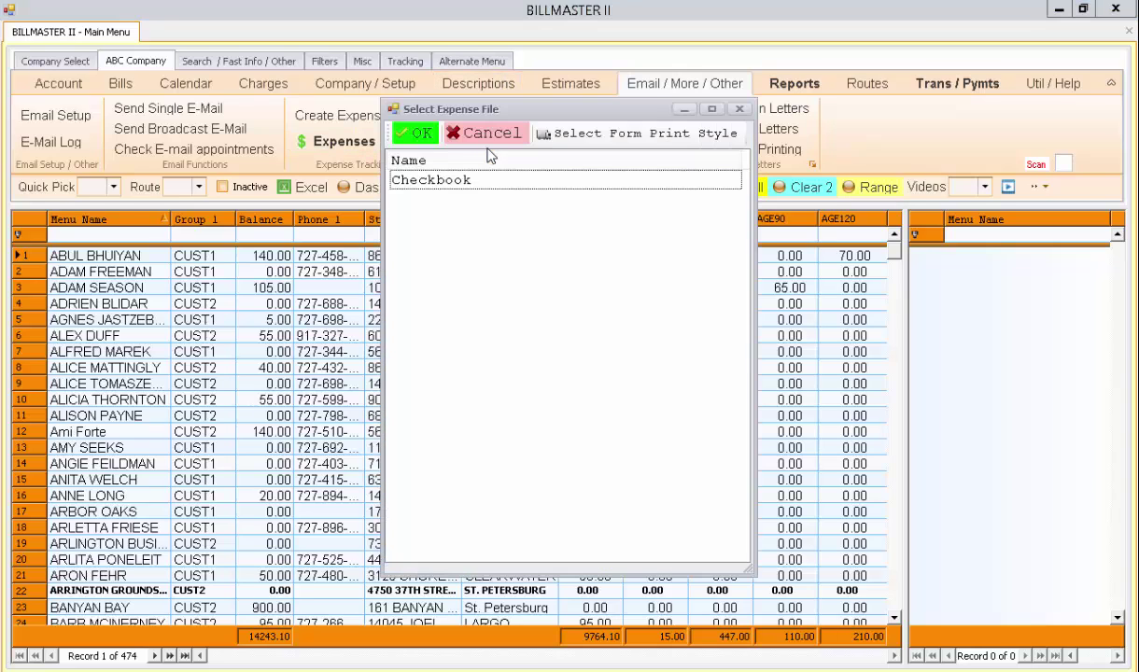
{"action": "double_click", "coordinate": [467, 176]}
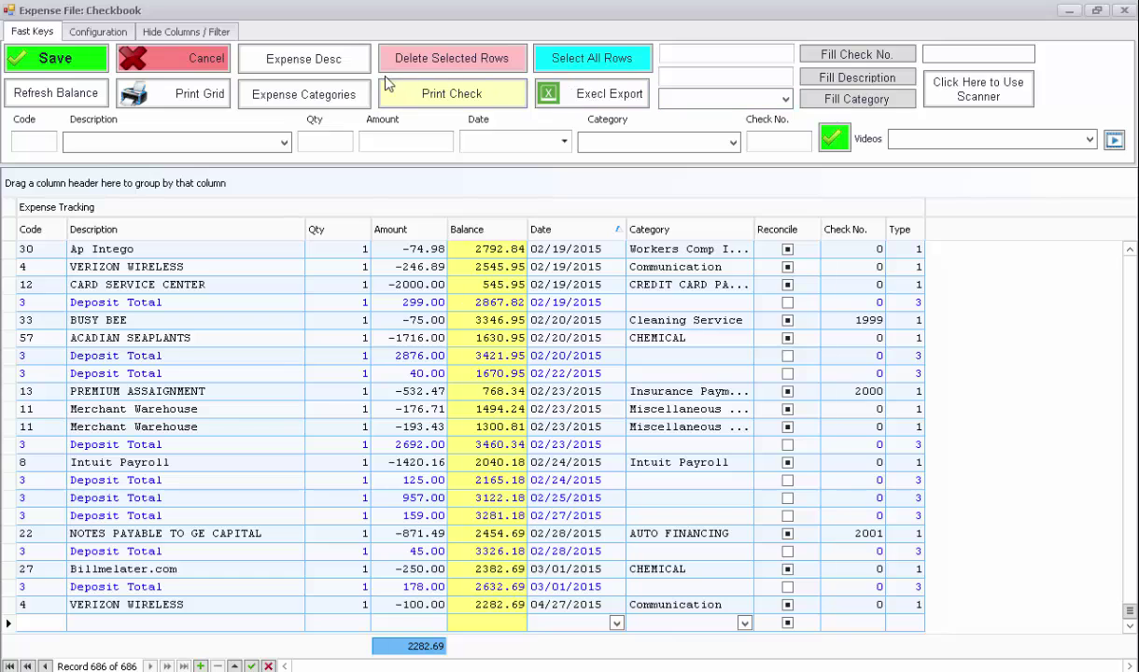
{"action": "left_click", "coordinate": [113, 31]}
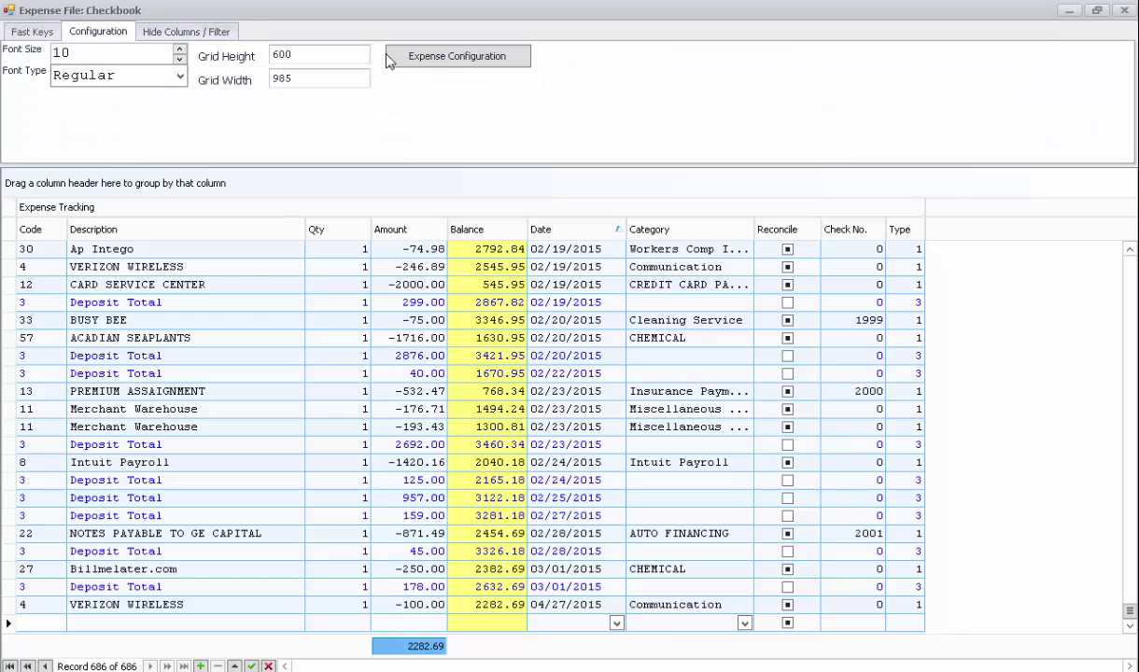
{"action": "left_click", "coordinate": [439, 57]}
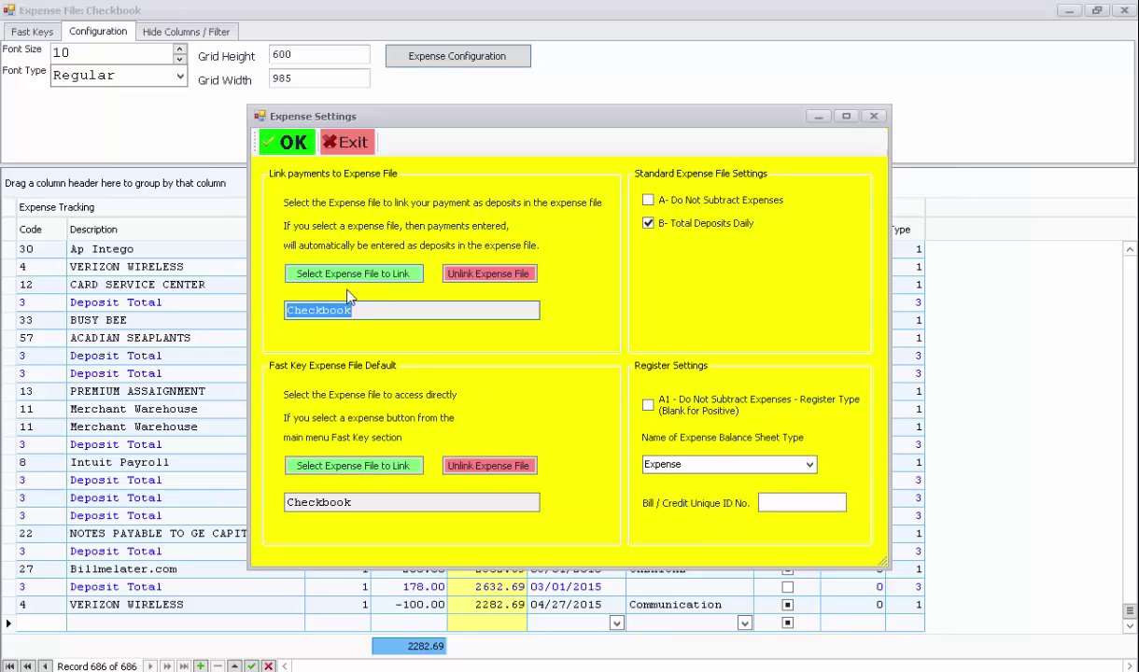
{"action": "left_click", "coordinate": [346, 147]}
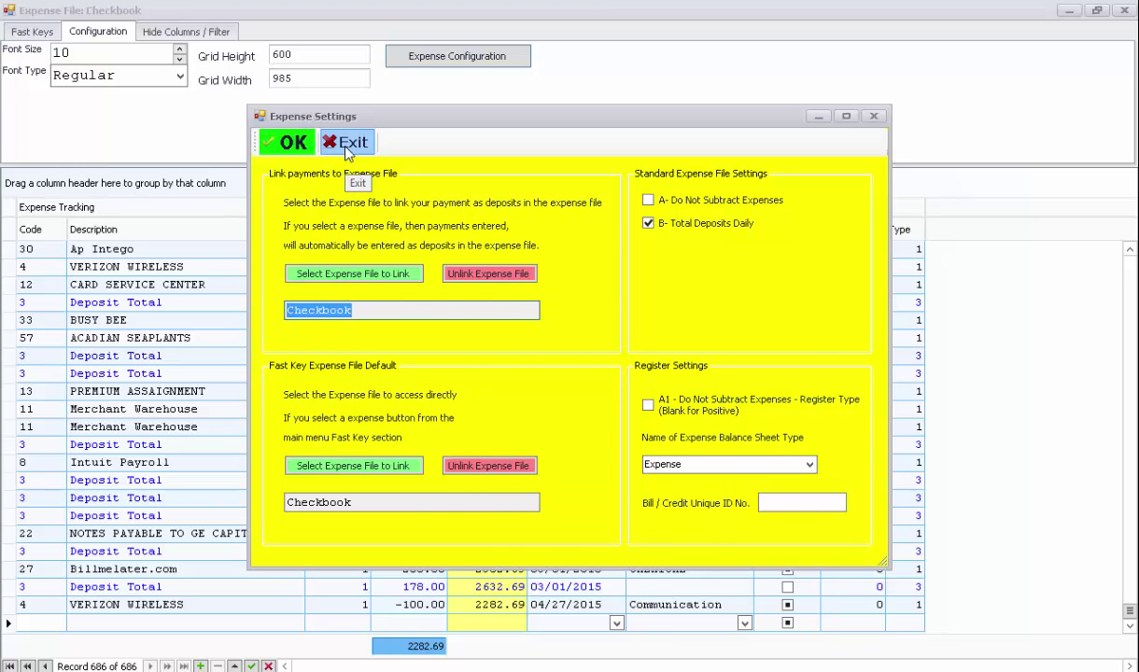